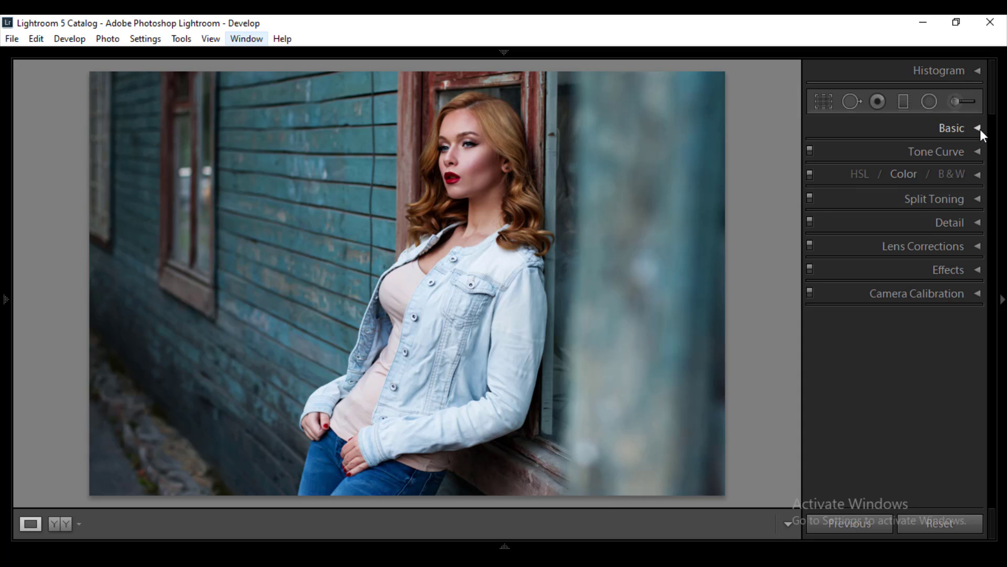
Step: Set the photo's white balance temperature to +7 and reset the exposure to 0.00
{"action": "left_click", "coordinate": [981, 131]}
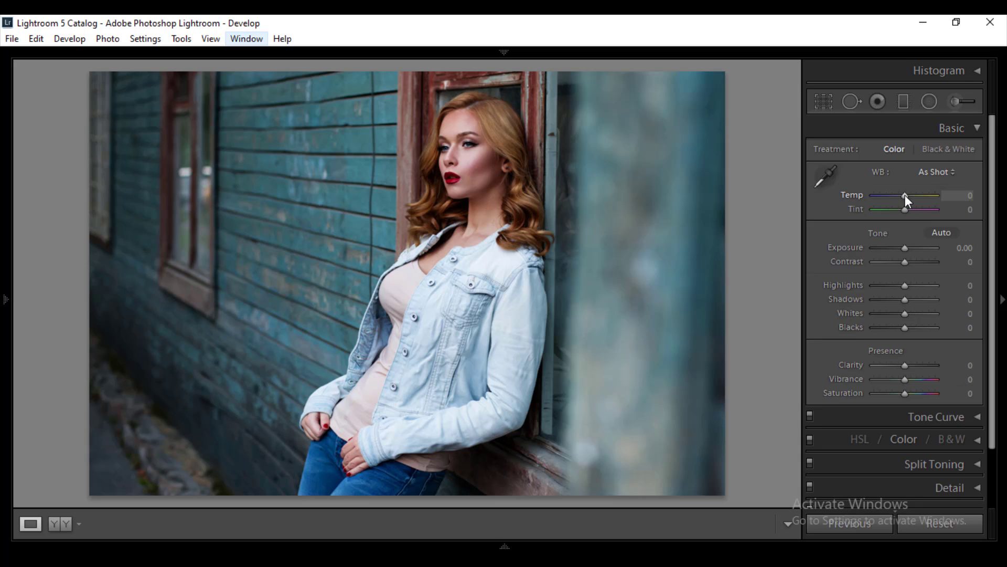
{"action": "left_click_drag", "start_coordinate": [905, 195], "coordinate": [908, 195]}
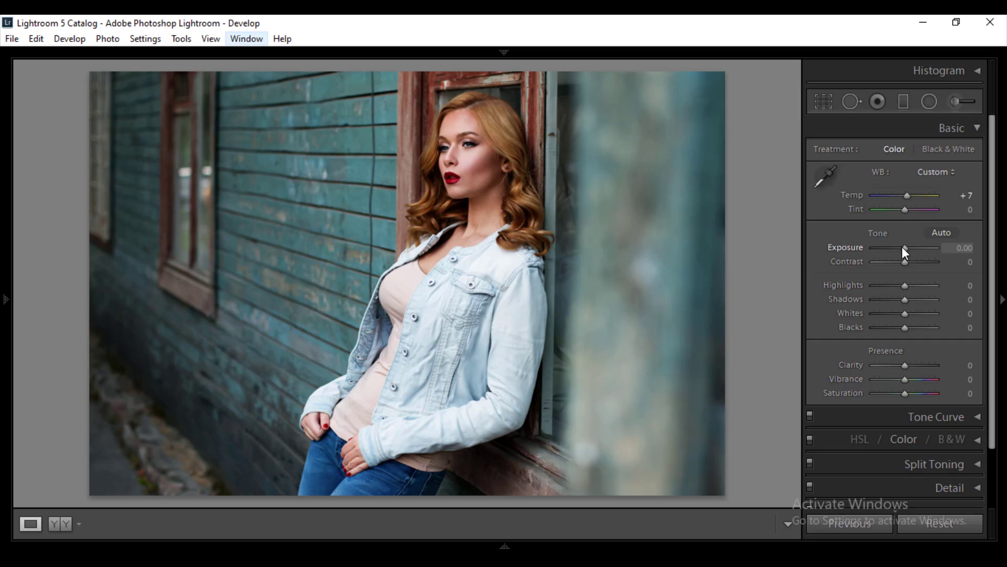
{"action": "left_click_drag", "start_coordinate": [902, 247], "coordinate": [903, 248]}
{"action": "double_click", "coordinate": [905, 247]}
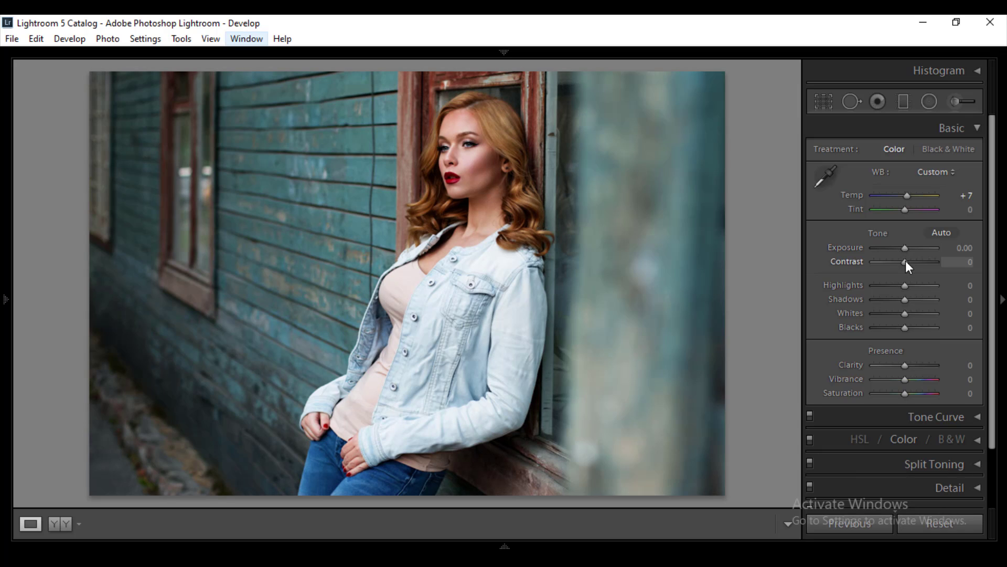
Step: Set the photo's contrast to +30 in the basic tone adjustments
{"action": "left_click_drag", "start_coordinate": [905, 260], "coordinate": [915, 261]}
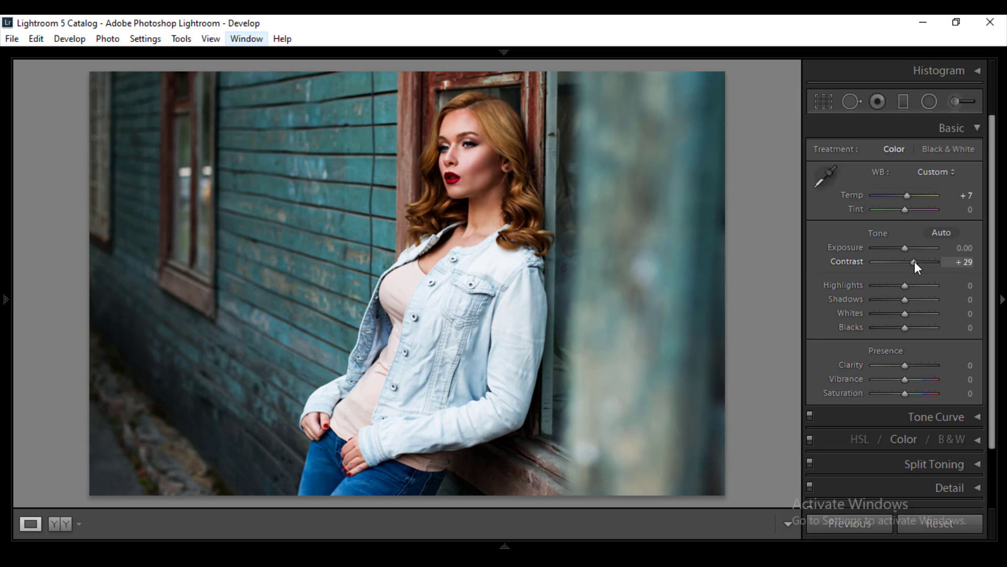
{"action": "left_click", "coordinate": [967, 265]}
{"action": "type", "text": "0"}
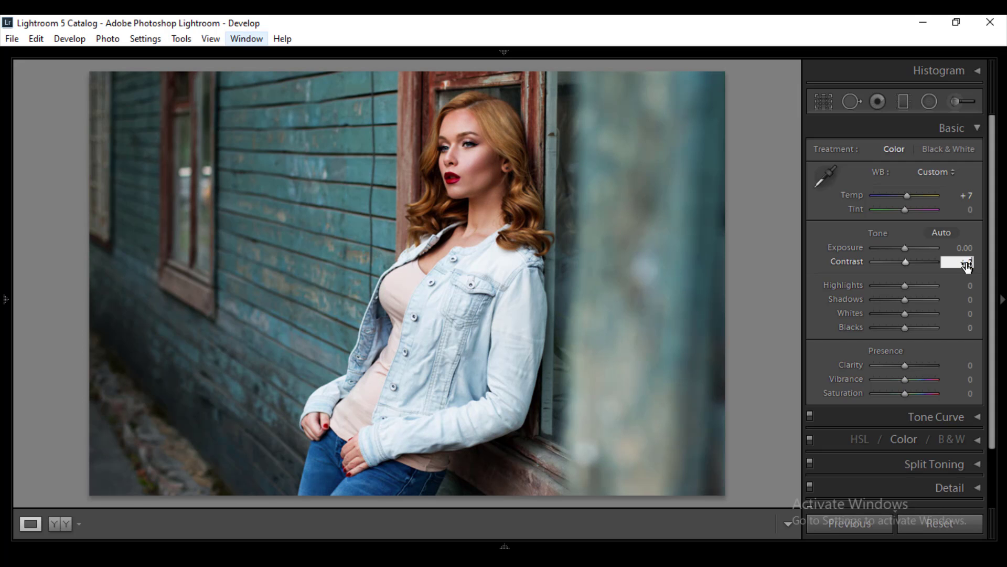
{"action": "type", "text": "0"}
{"action": "key", "text": "Return"}
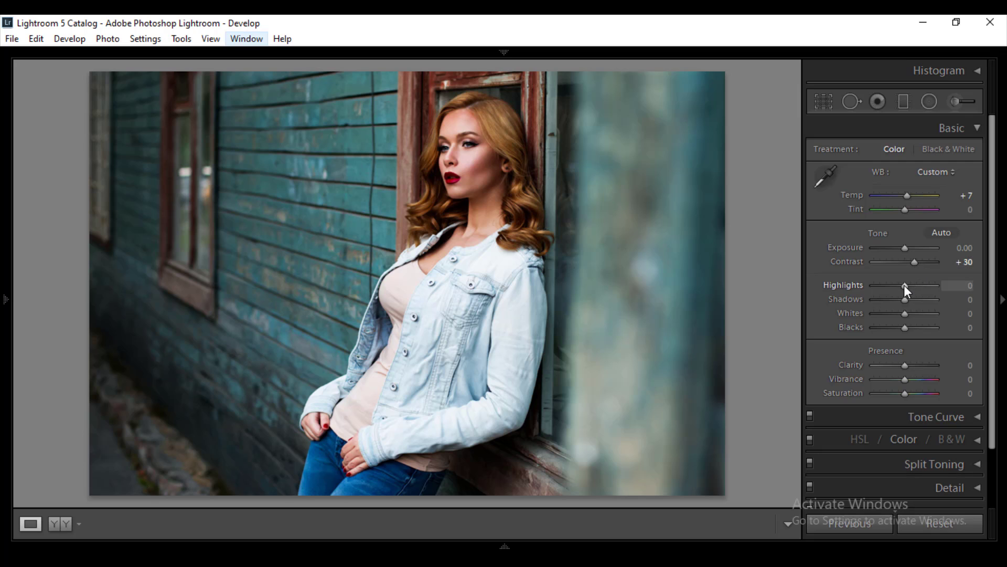
Step: Reduce the highlights to -40 and raise the shadows to +30
{"action": "left_click_drag", "start_coordinate": [902, 285], "coordinate": [893, 290]}
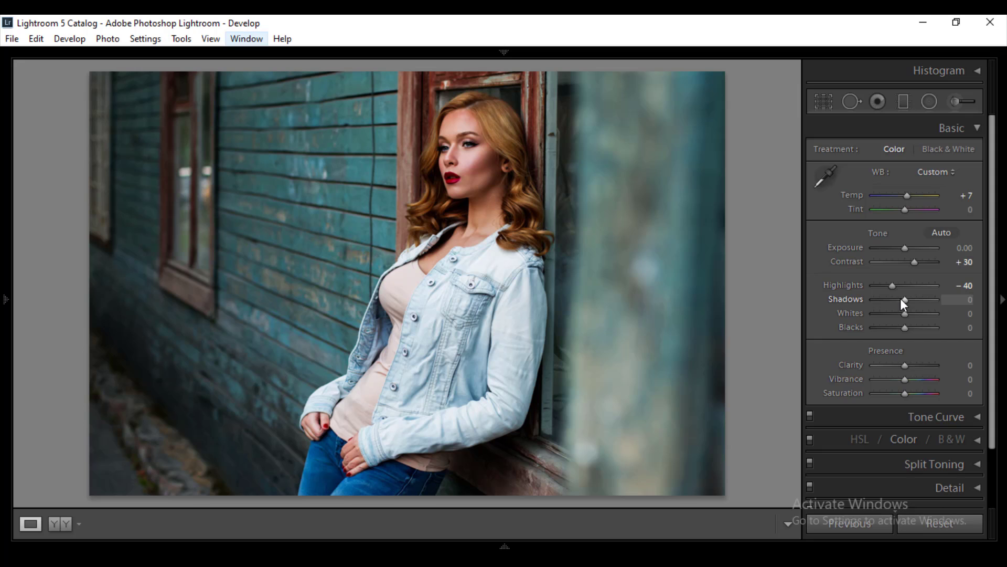
{"action": "left_click_drag", "start_coordinate": [901, 299], "coordinate": [912, 302]}
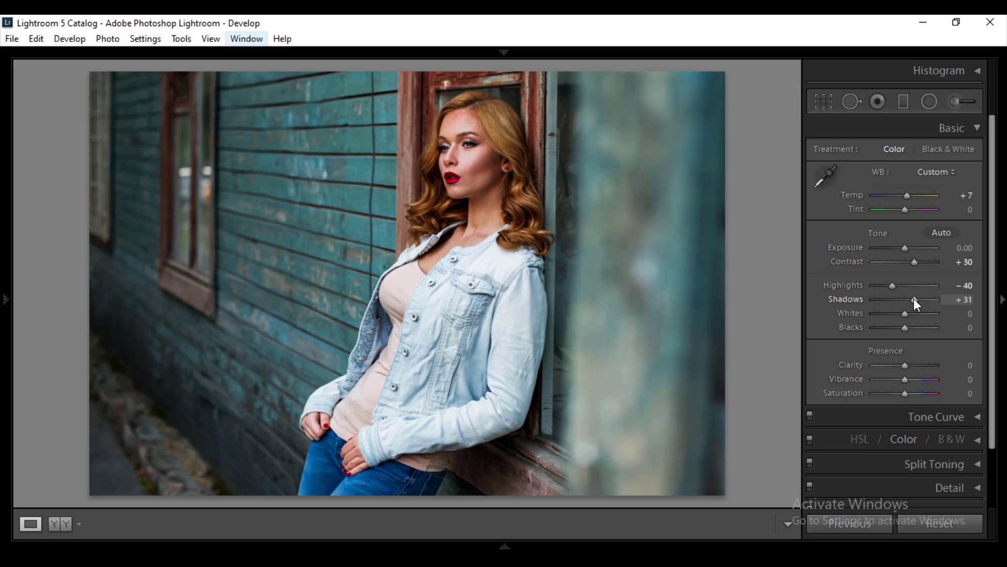
{"action": "left_click_drag", "start_coordinate": [914, 299], "coordinate": [916, 303]}
{"action": "left_click", "coordinate": [968, 302]}
{"action": "double_click", "coordinate": [968, 302]}
{"action": "type", "text": "21"}
{"action": "left_click_drag", "start_coordinate": [965, 302], "coordinate": [977, 300]}
{"action": "type", "text": "30"}
{"action": "key", "text": "Return"}
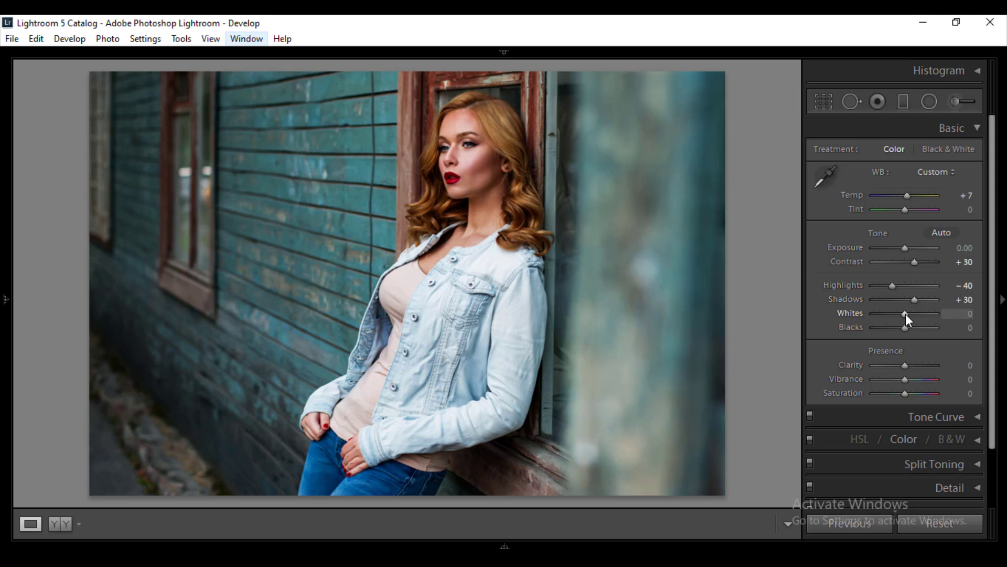
Step: Set the whites to -30 and the blacks to +10
{"action": "left_click_drag", "start_coordinate": [906, 314], "coordinate": [896, 314]}
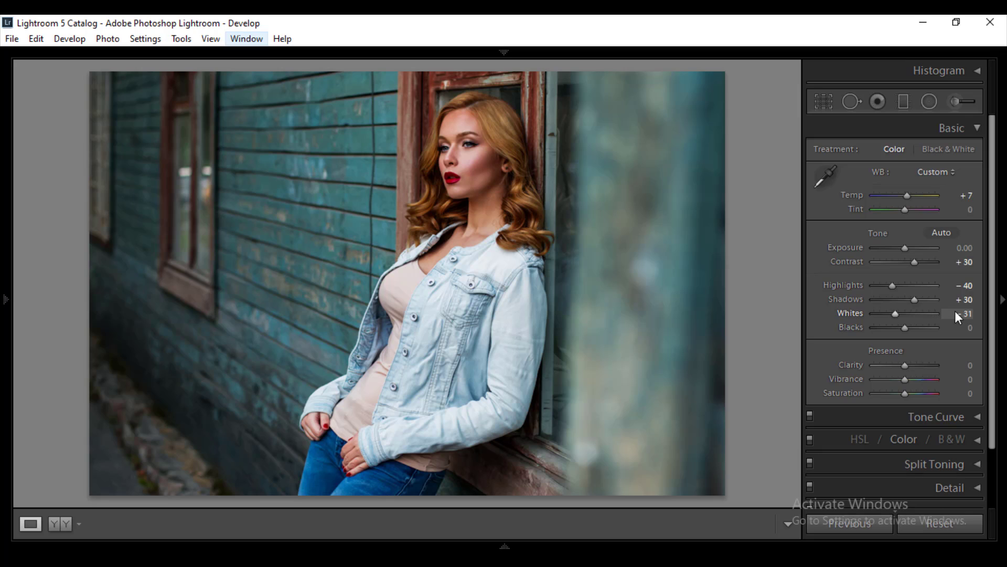
{"action": "left_click", "coordinate": [971, 314]}
{"action": "left_click_drag", "start_coordinate": [971, 314], "coordinate": [975, 313]}
{"action": "type", "text": "0"}
{"action": "key", "text": "Return"}
{"action": "left_click_drag", "start_coordinate": [907, 328], "coordinate": [909, 329]}
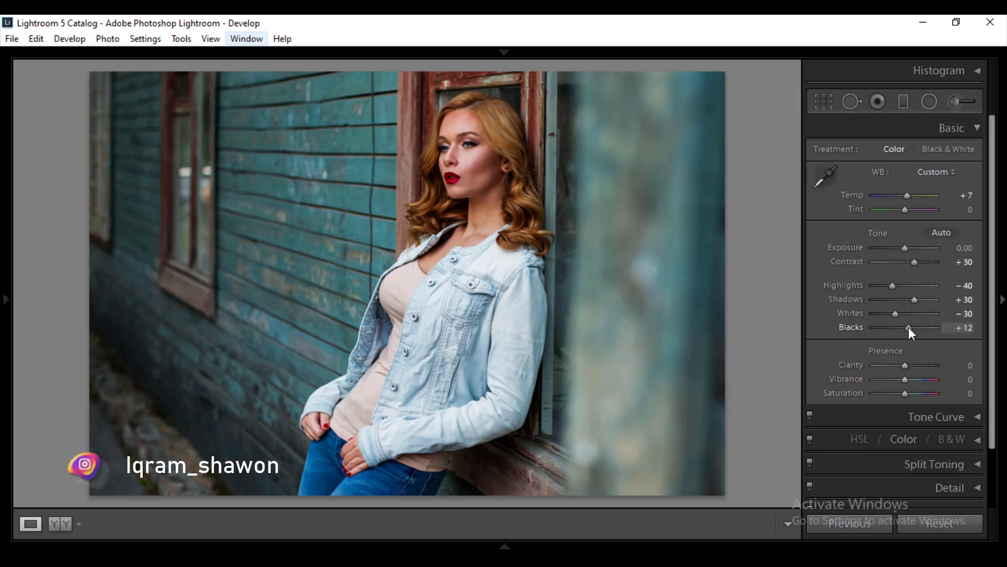
{"action": "left_click_drag", "start_coordinate": [909, 328], "coordinate": [909, 327]}
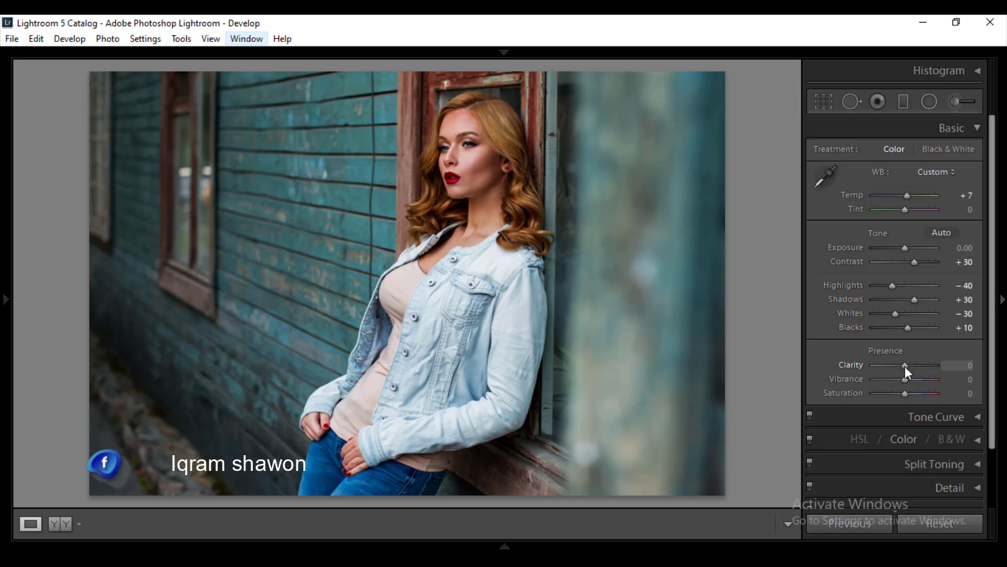
Step: Set the photo's clarity to +20
{"action": "left_click_drag", "start_coordinate": [905, 367], "coordinate": [911, 366]}
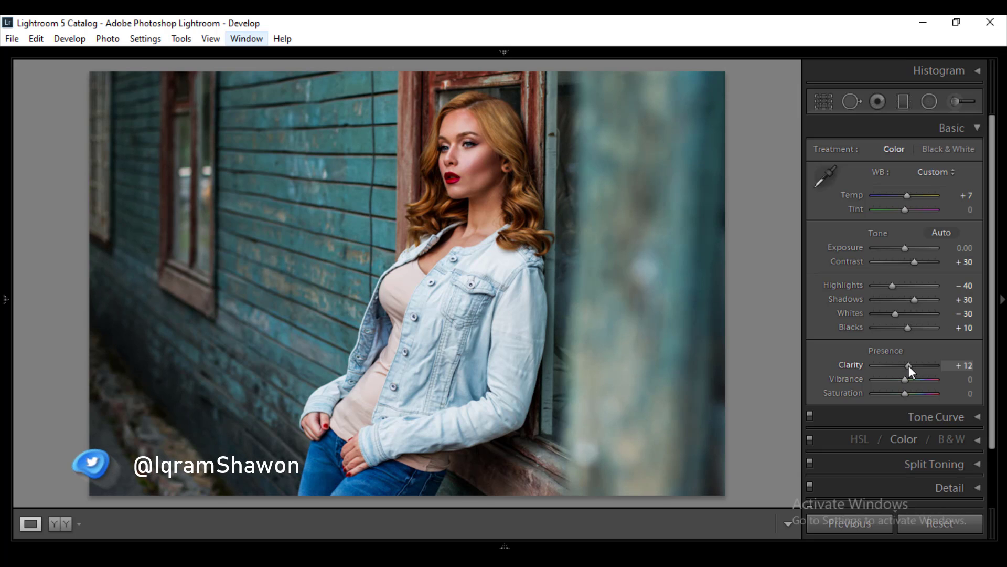
{"action": "left_click_drag", "start_coordinate": [909, 365], "coordinate": [912, 366]}
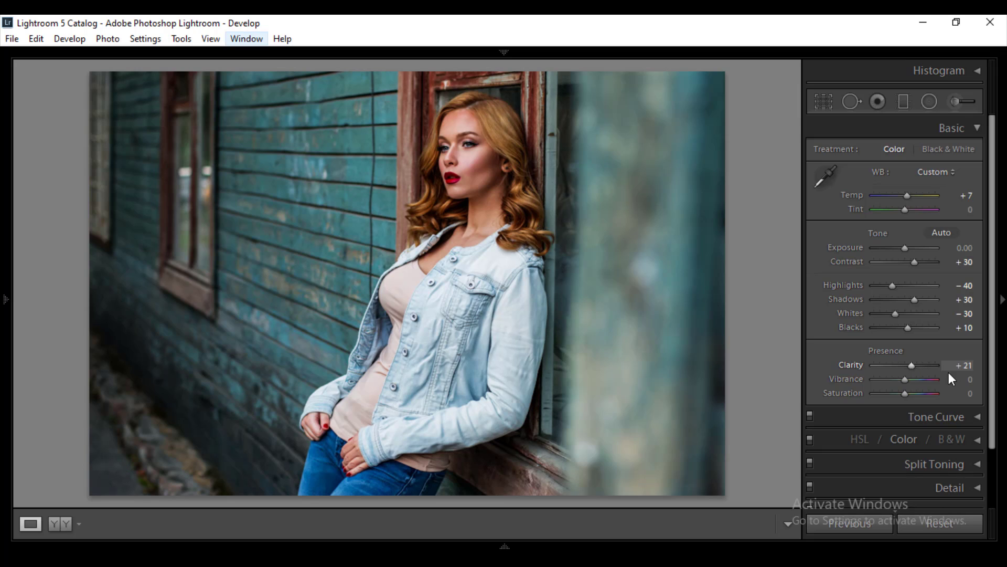
{"action": "left_click", "coordinate": [960, 366]}
{"action": "double_click", "coordinate": [972, 365]}
{"action": "type", "text": "20"}
{"action": "key", "text": "Return"}
Step: Set the vibrance to +30 and finish the basic adjustments
{"action": "left_click", "coordinate": [920, 379]}
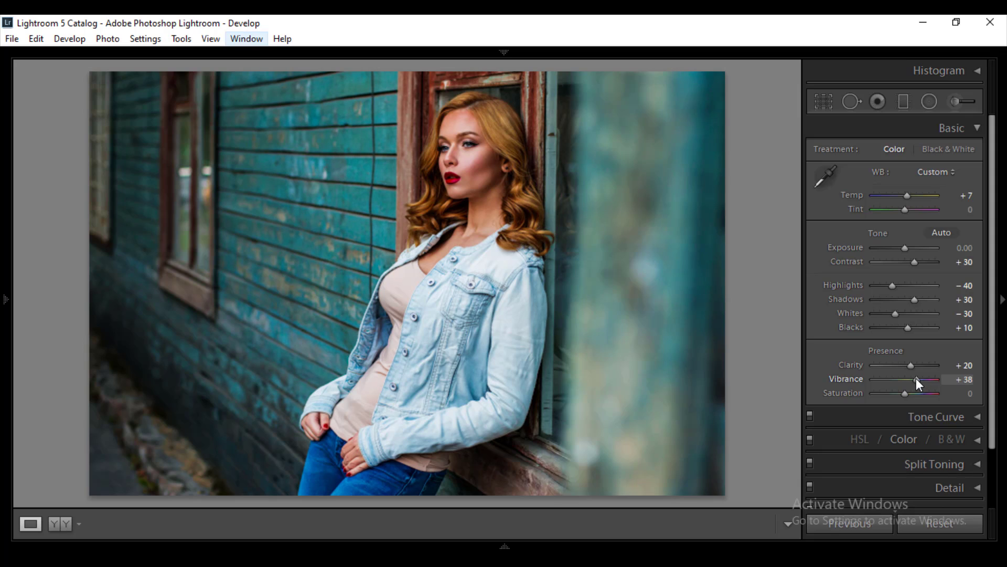
{"action": "key", "text": "Down"}
{"action": "key", "text": "Down"}
{"action": "left_click", "coordinate": [973, 381]}
{"action": "type", "text": "30"}
{"action": "key", "text": "Return"}
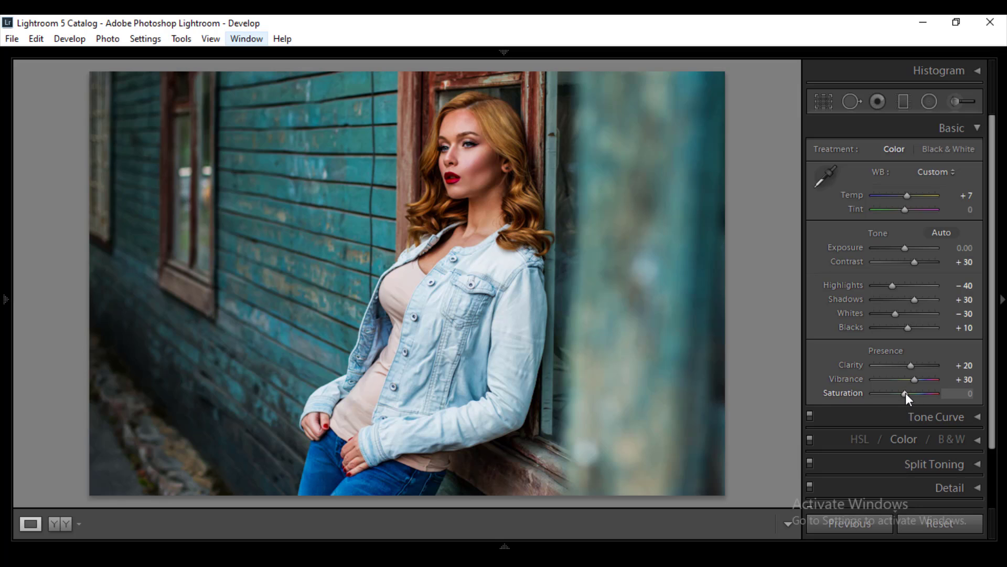
{"action": "left_click_drag", "start_coordinate": [905, 394], "coordinate": [905, 394]}
{"action": "left_click", "coordinate": [978, 130]}
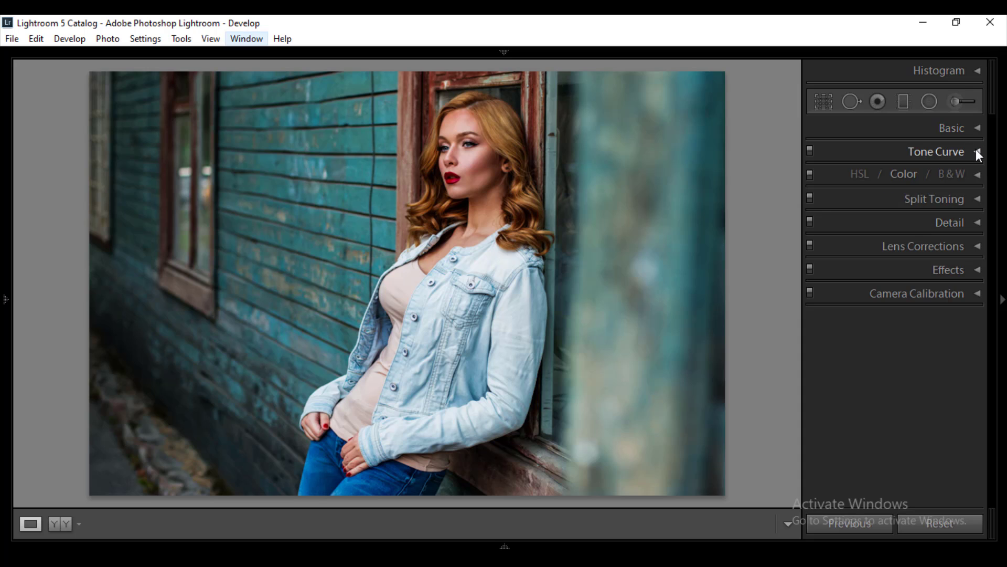
Step: Shape the RGB tone curve into a faded S-curve with a raised black point, lowered shadows and lifted highlights
{"action": "left_click", "coordinate": [977, 152]}
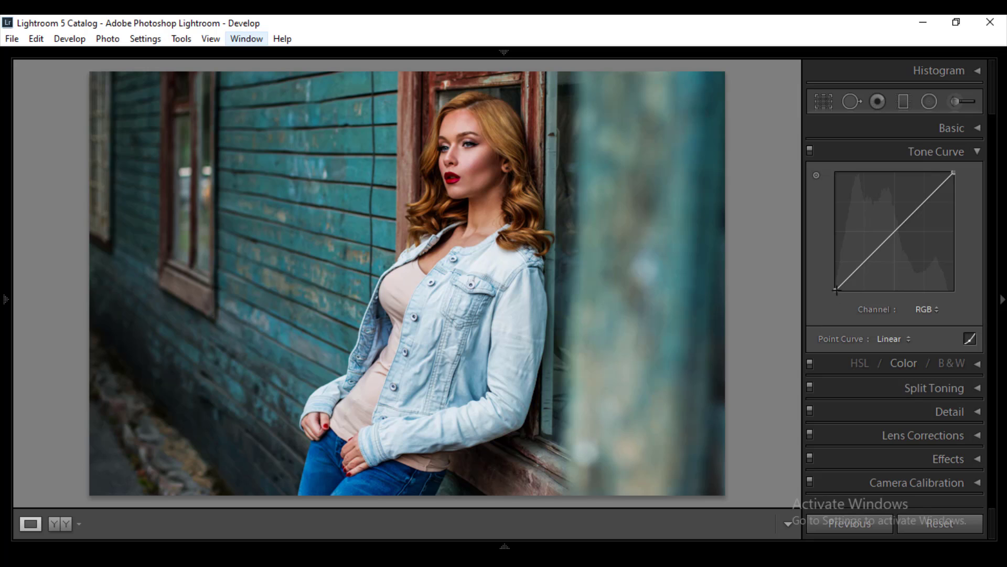
{"action": "left_click_drag", "start_coordinate": [837, 290], "coordinate": [835, 274]}
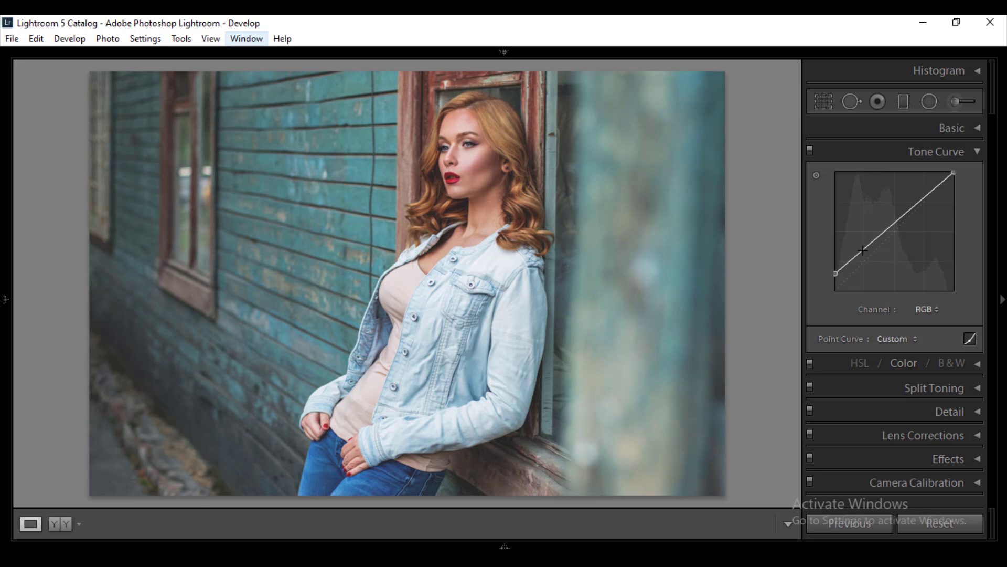
{"action": "left_click_drag", "start_coordinate": [864, 247], "coordinate": [868, 257]}
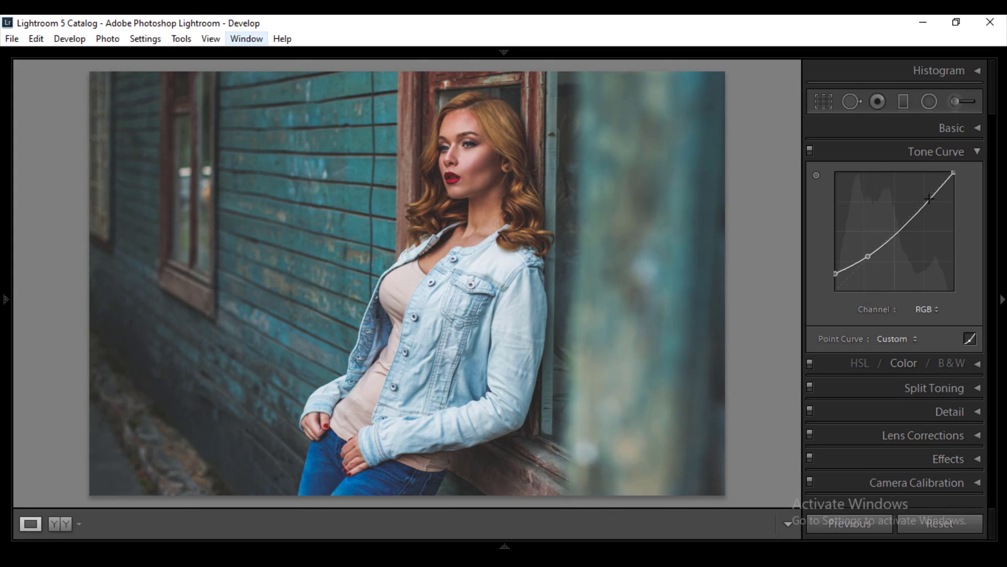
{"action": "left_click_drag", "start_coordinate": [927, 201], "coordinate": [927, 193]}
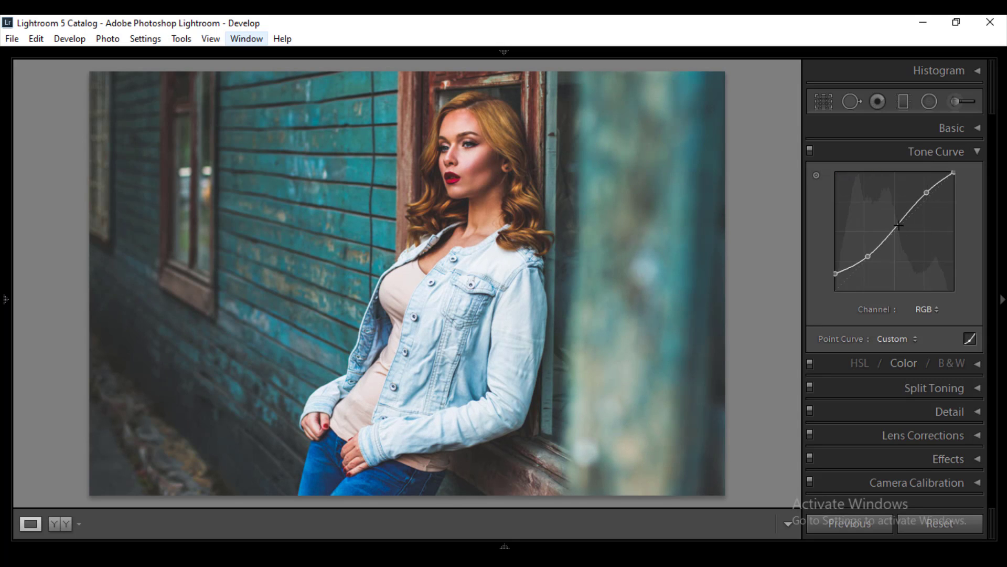
{"action": "left_click_drag", "start_coordinate": [899, 226], "coordinate": [898, 222]}
{"action": "left_click_drag", "start_coordinate": [868, 256], "coordinate": [868, 255]}
{"action": "left_click_drag", "start_coordinate": [900, 223], "coordinate": [900, 224]}
{"action": "left_click", "coordinate": [977, 150]}
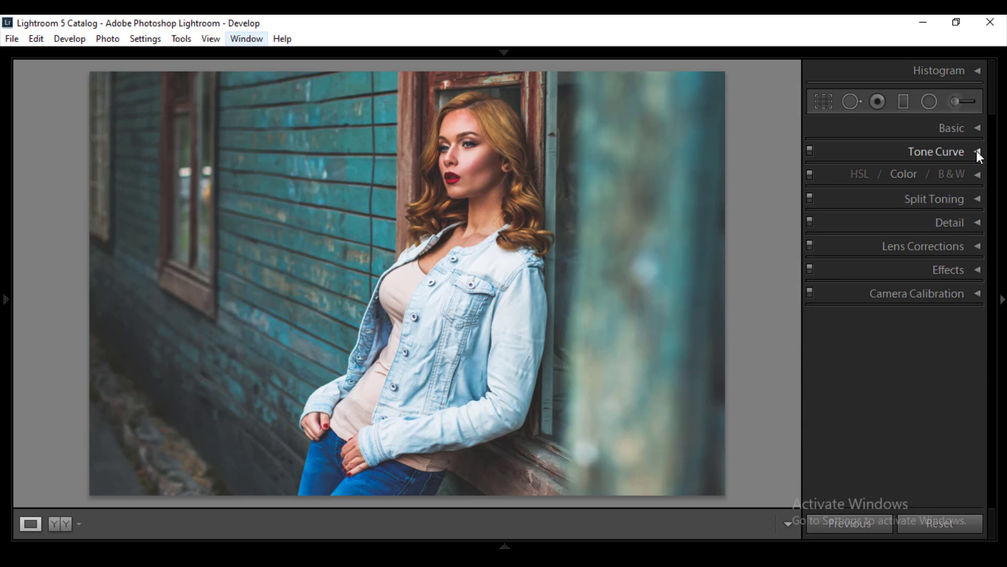
Step: Set the Red color's saturation to -10 and its luminance to -10
{"action": "left_click", "coordinate": [906, 174]}
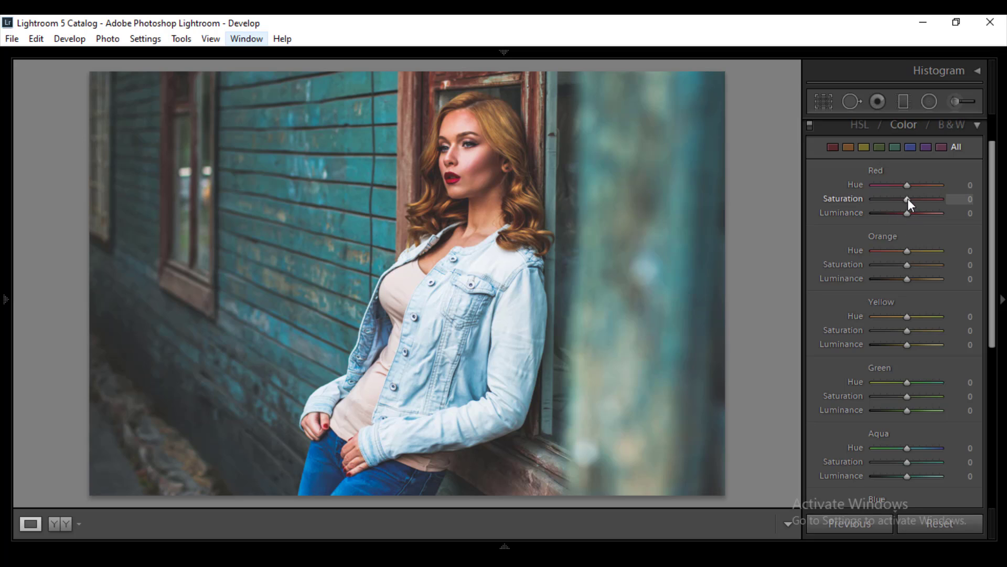
{"action": "left_click_drag", "start_coordinate": [908, 199], "coordinate": [905, 198]}
{"action": "left_click_drag", "start_coordinate": [905, 198], "coordinate": [904, 198]}
{"action": "left_click", "coordinate": [967, 199]}
{"action": "type", "text": "10"}
{"action": "key", "text": "Return"}
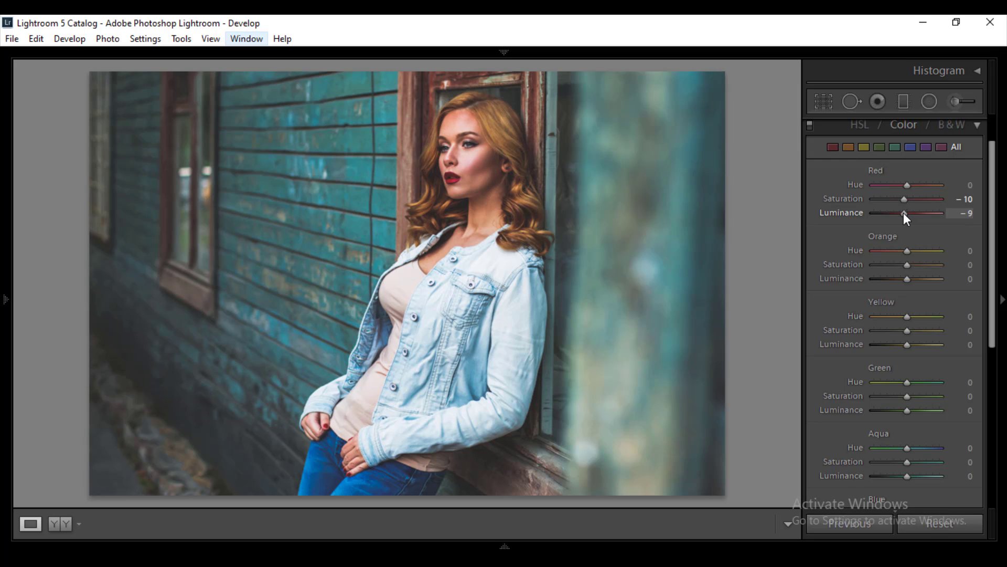
{"action": "left_click_drag", "start_coordinate": [904, 213], "coordinate": [902, 212]}
{"action": "left_click_drag", "start_coordinate": [965, 214], "coordinate": [972, 214]}
{"action": "key", "text": "Return"}
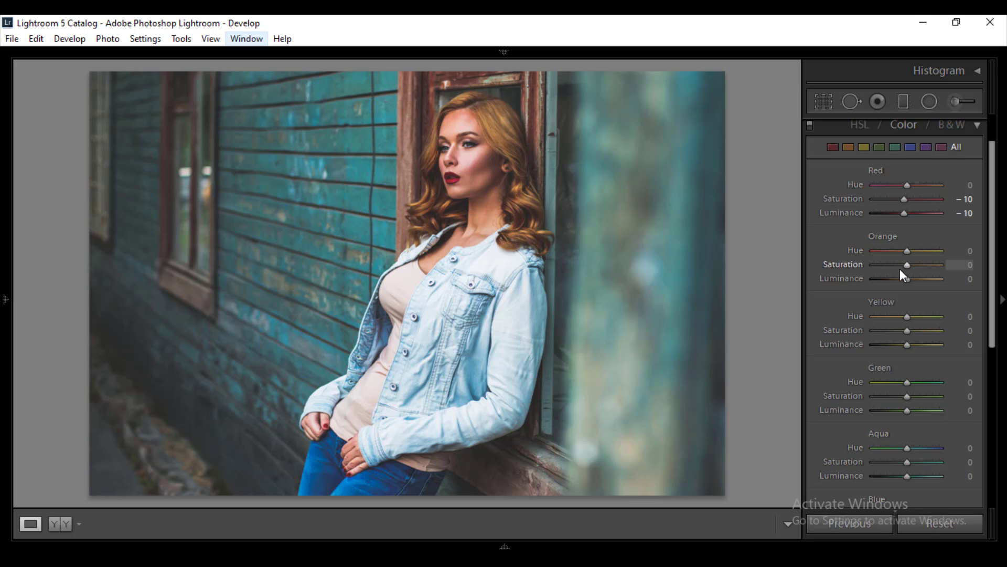
Step: Set the Orange color's saturation to -30 and its luminance to +30
{"action": "left_click_drag", "start_coordinate": [903, 264], "coordinate": [897, 265]}
{"action": "left_click", "coordinate": [970, 269]}
{"action": "type", "text": "-30"}
{"action": "key", "text": "Return"}
{"action": "left_click_drag", "start_coordinate": [908, 282], "coordinate": [918, 282]}
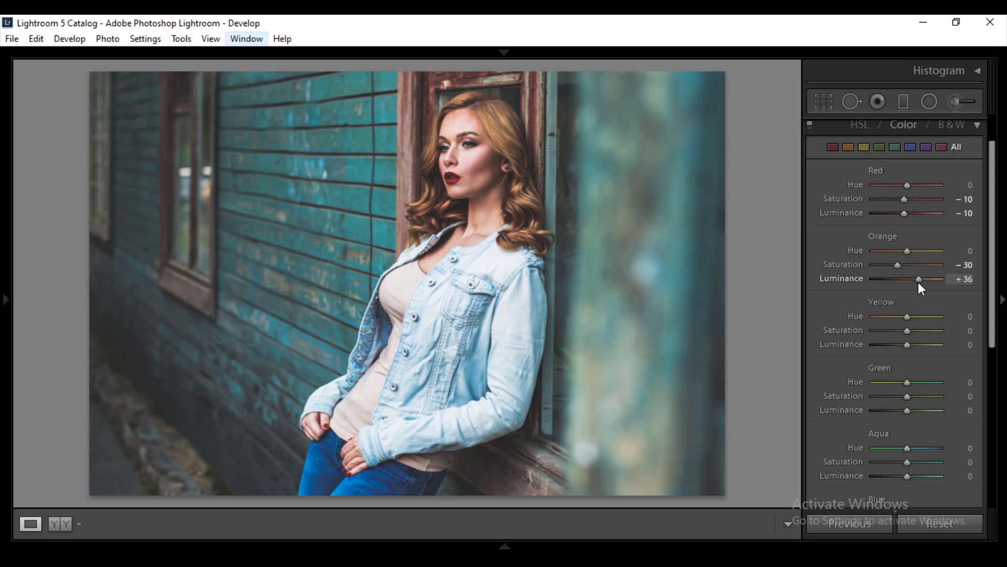
{"action": "left_click", "coordinate": [970, 281]}
{"action": "type", "text": "30"}
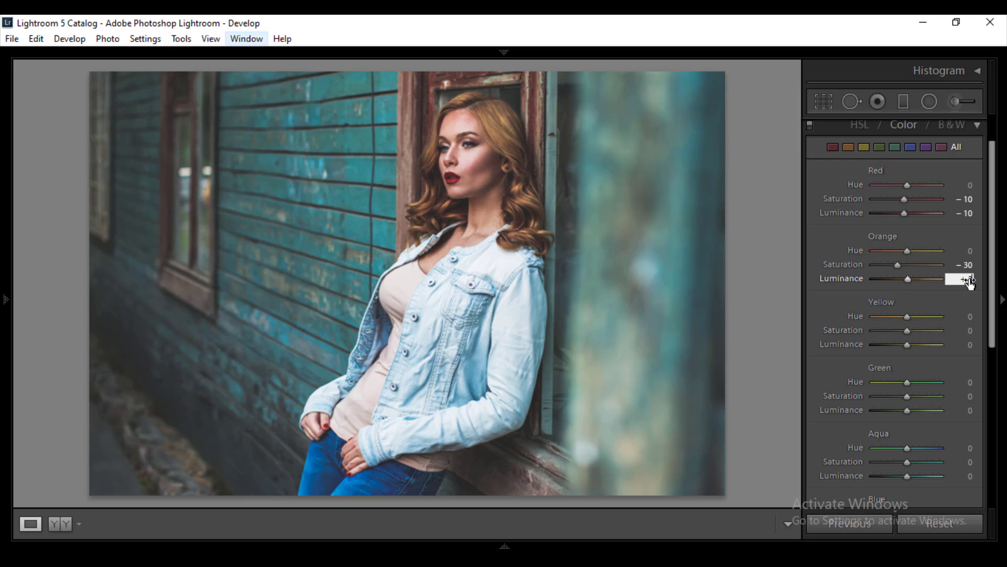
{"action": "key", "text": "Return"}
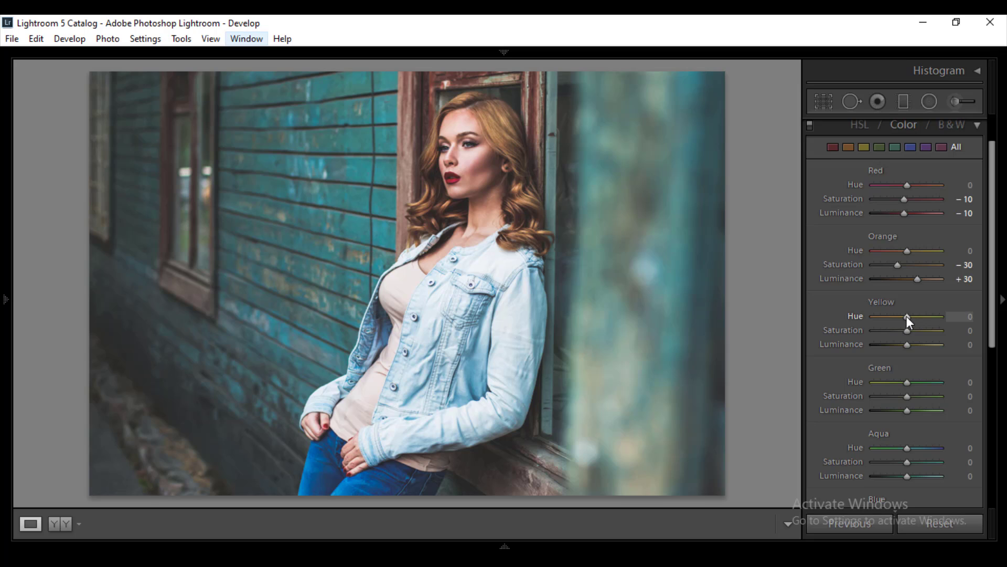
Step: Set the Yellow color's hue to -100, saturation to -100 and luminance to -20
{"action": "left_click_drag", "start_coordinate": [908, 317], "coordinate": [843, 321]}
{"action": "left_click_drag", "start_coordinate": [908, 330], "coordinate": [956, 331]}
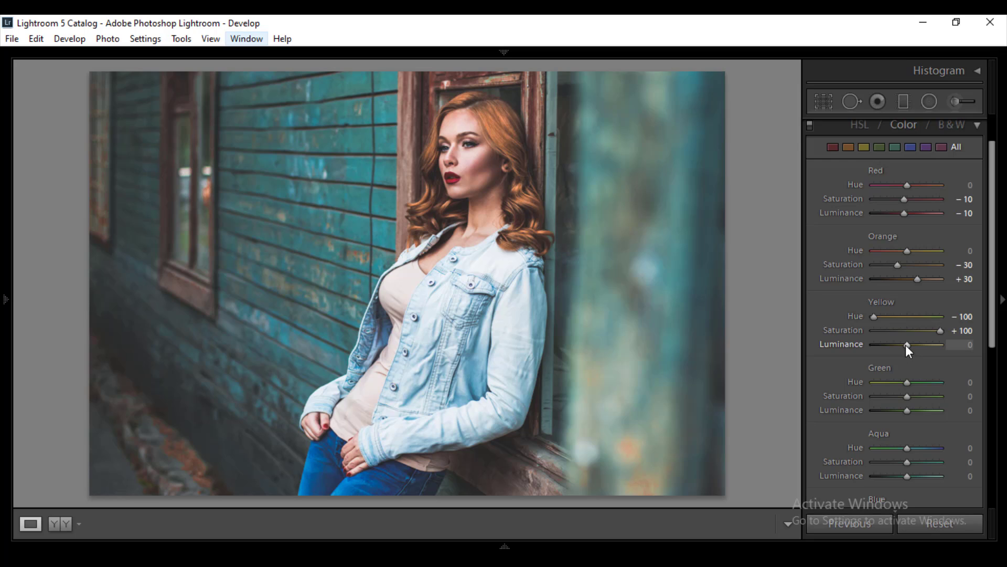
{"action": "left_click_drag", "start_coordinate": [908, 345], "coordinate": [902, 346]}
{"action": "left_click_drag", "start_coordinate": [900, 347], "coordinate": [901, 346]}
{"action": "left_click", "coordinate": [971, 346]}
{"action": "type", "text": "20"}
{"action": "key", "text": "Return"}
{"action": "left_click_drag", "start_coordinate": [942, 331], "coordinate": [839, 332]}
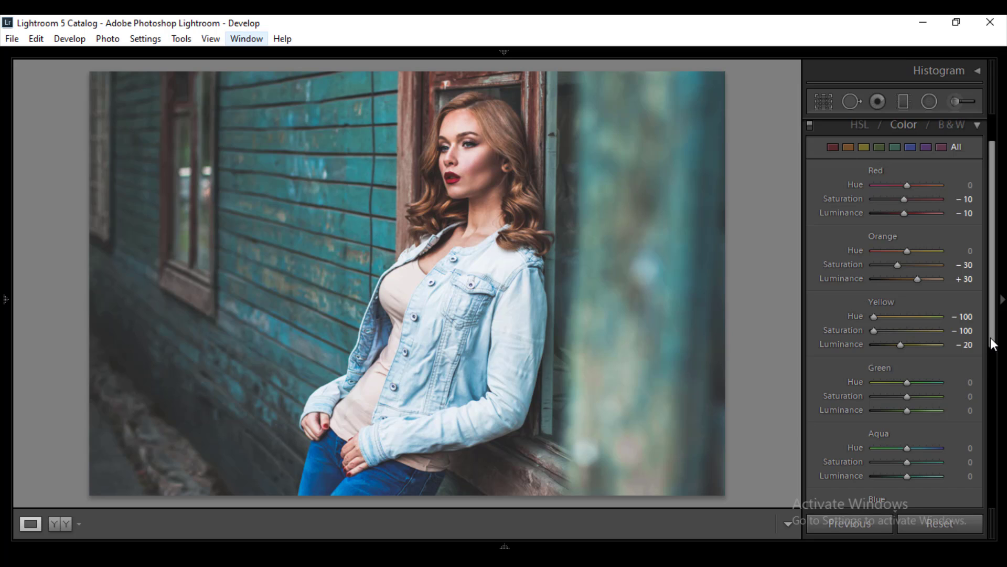
Step: Desaturate the Green and Aqua colors fully by setting both saturations to -100
{"action": "left_click_drag", "start_coordinate": [993, 344], "coordinate": [1002, 415]}
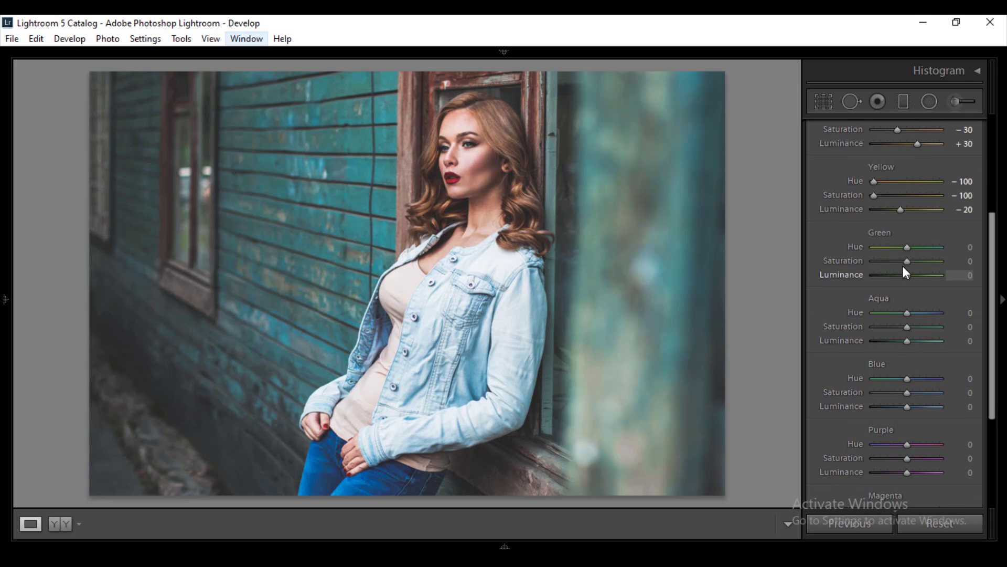
{"action": "left_click_drag", "start_coordinate": [905, 262], "coordinate": [849, 262]}
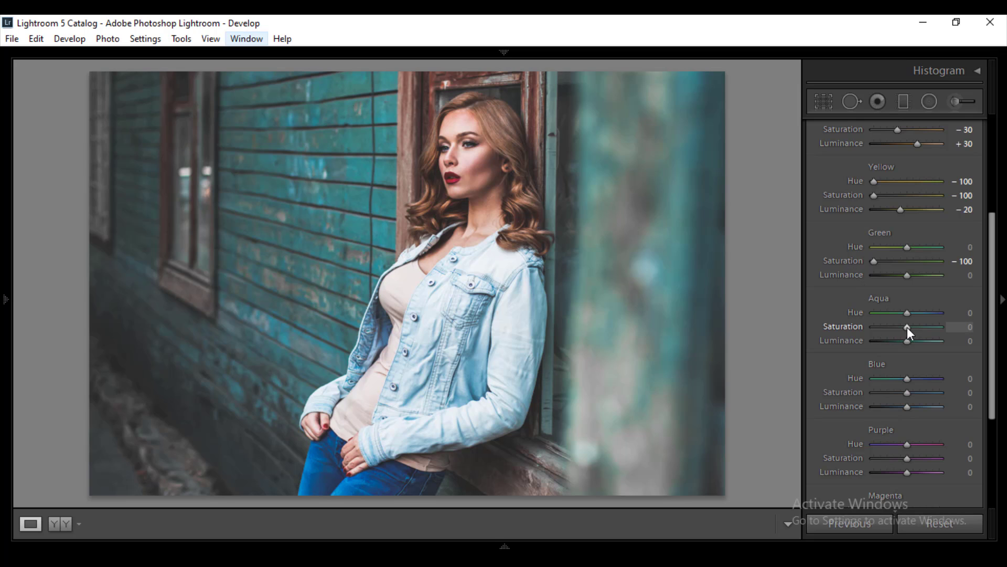
{"action": "left_click_drag", "start_coordinate": [908, 326], "coordinate": [864, 329]}
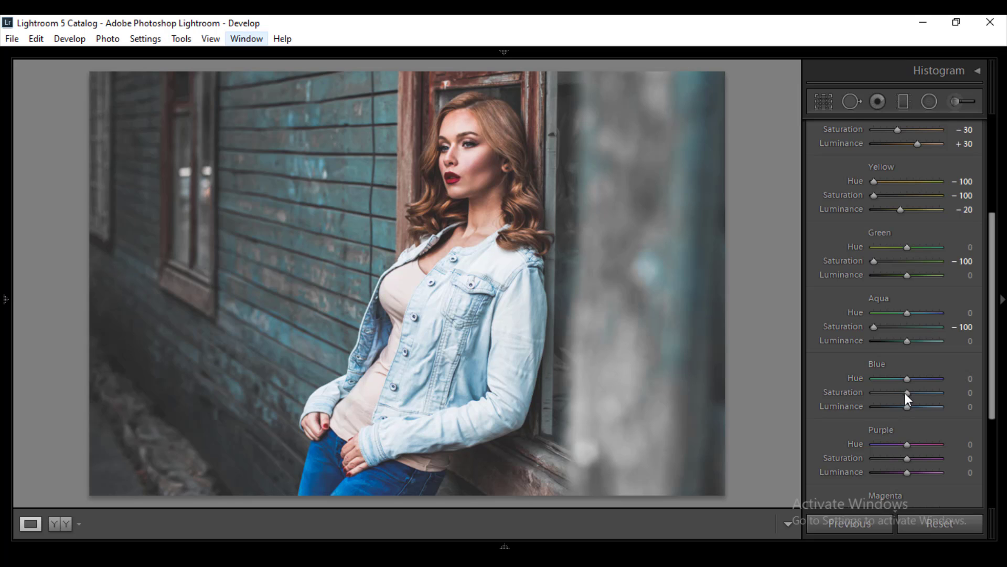
Step: Set the Blue color's saturation to -100 and its luminance to -30
{"action": "left_click_drag", "start_coordinate": [906, 393], "coordinate": [832, 393]}
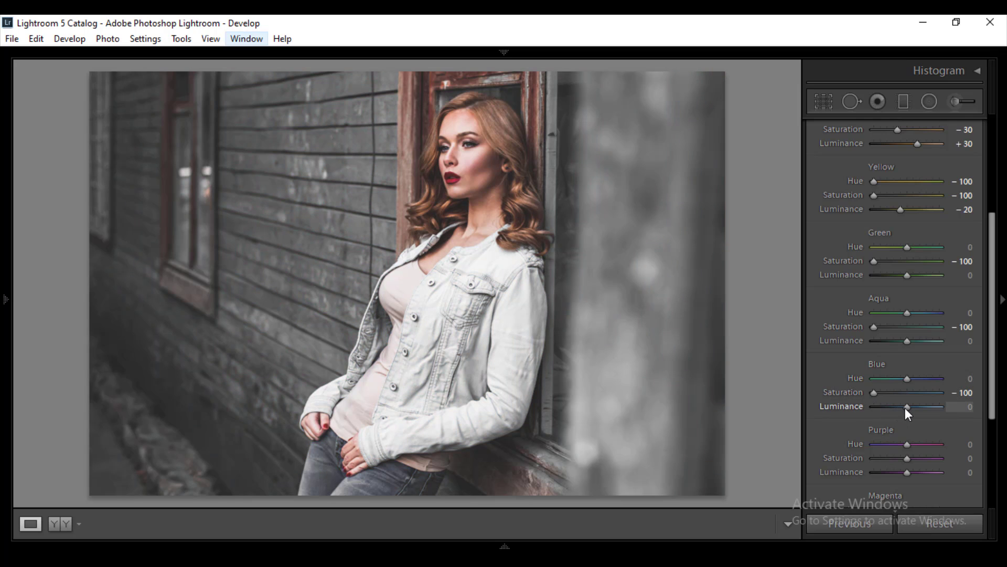
{"action": "left_click_drag", "start_coordinate": [905, 407], "coordinate": [901, 408]}
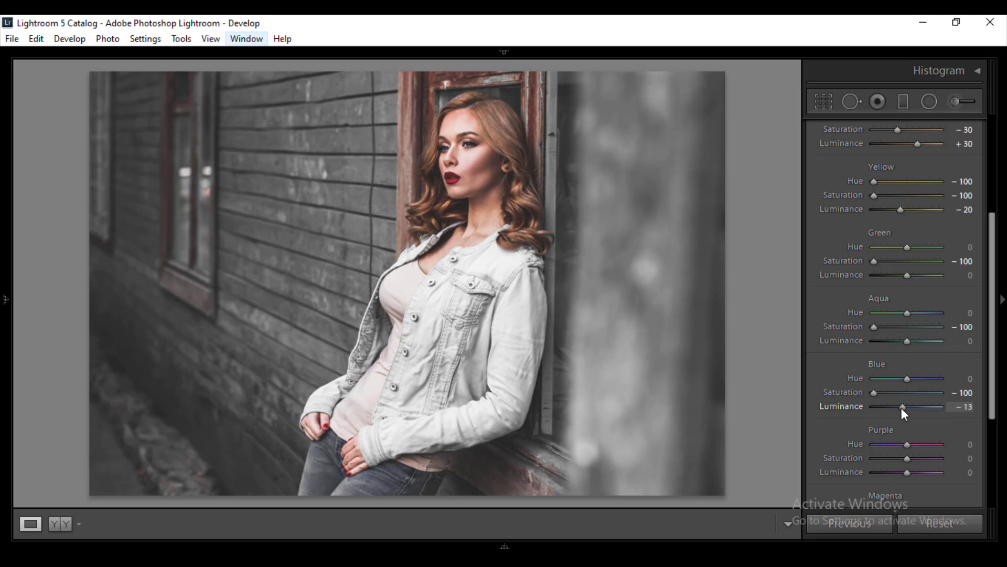
{"action": "left_click_drag", "start_coordinate": [901, 407], "coordinate": [898, 408]}
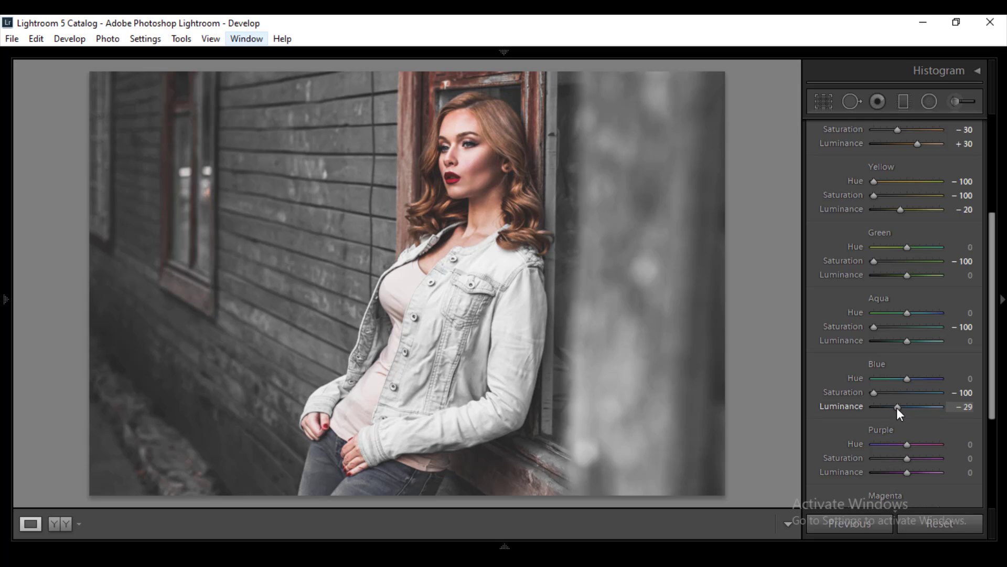
{"action": "left_click", "coordinate": [968, 407]}
{"action": "type", "text": "30"}
{"action": "key", "text": "Return"}
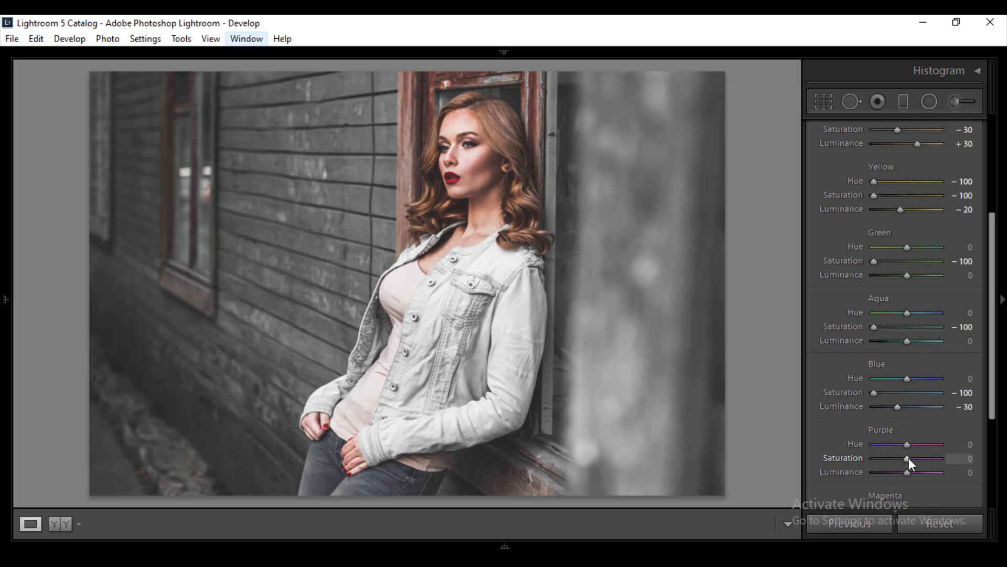
Step: Desaturate the Purple and Magenta colors fully by setting both saturations to -100
{"action": "left_click_drag", "start_coordinate": [908, 458], "coordinate": [861, 461]}
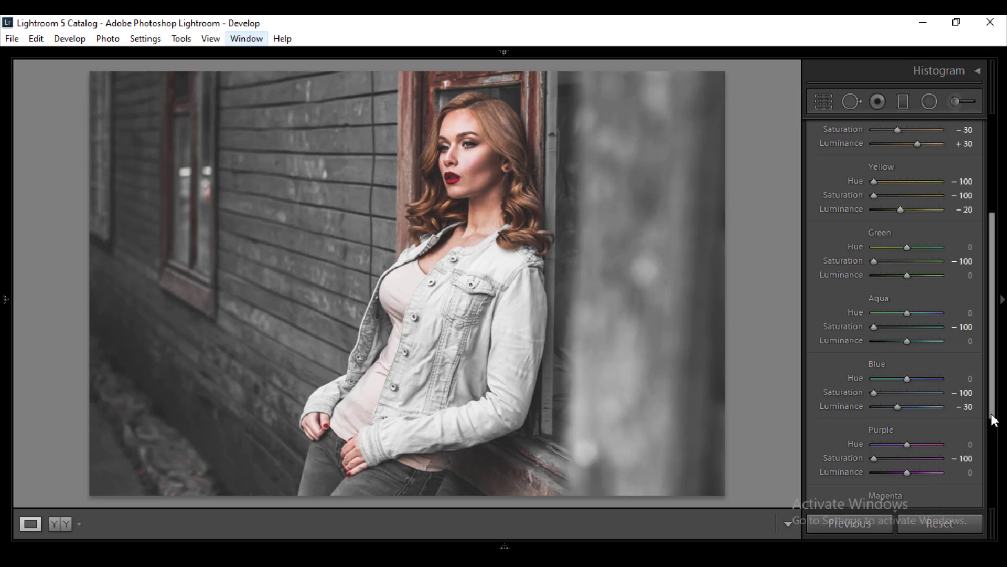
{"action": "left_click_drag", "start_coordinate": [993, 420], "coordinate": [997, 464]}
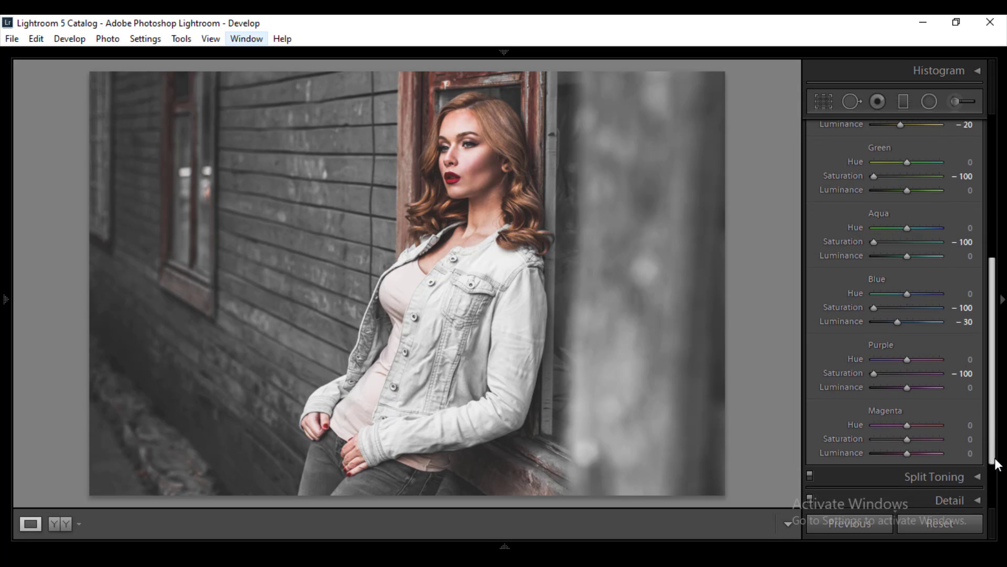
{"action": "left_click_drag", "start_coordinate": [905, 439], "coordinate": [802, 433]}
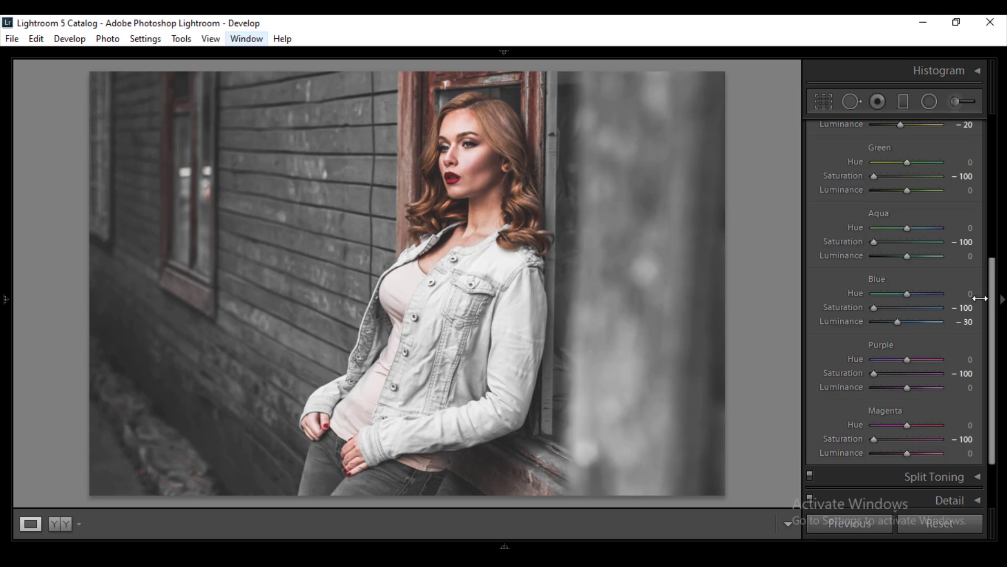
{"action": "left_click_drag", "start_coordinate": [996, 288], "coordinate": [996, 168]}
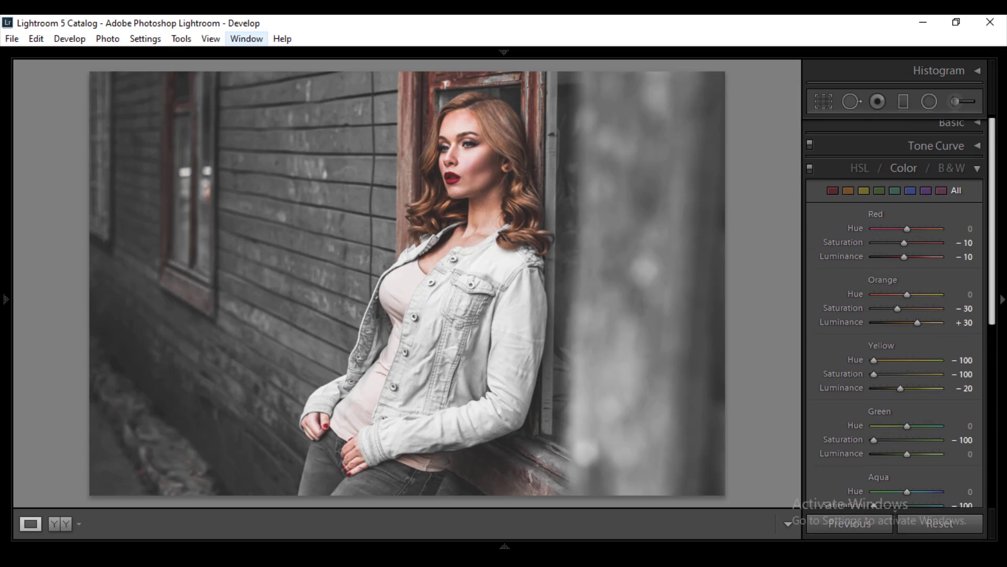
{"action": "left_click", "coordinate": [977, 169]}
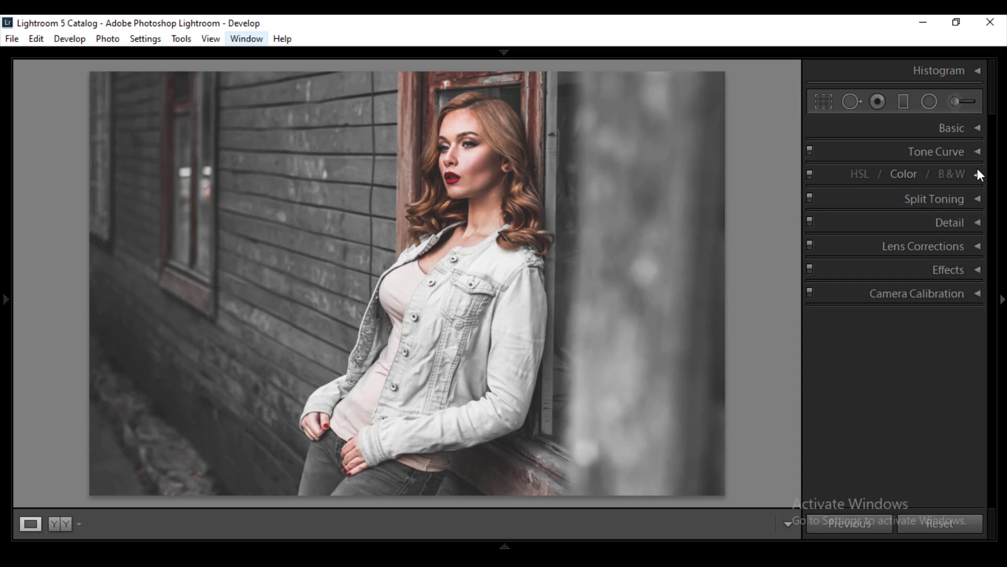
Step: Split-tone the highlights with a warm preset tint at hue 37 and saturation 22
{"action": "left_click", "coordinate": [977, 200]}
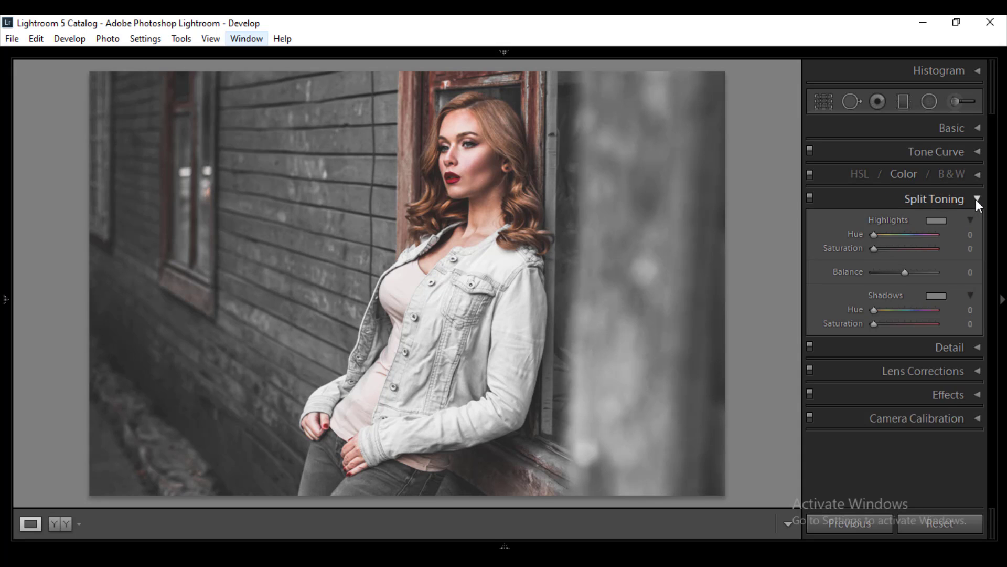
{"action": "left_click", "coordinate": [937, 221]}
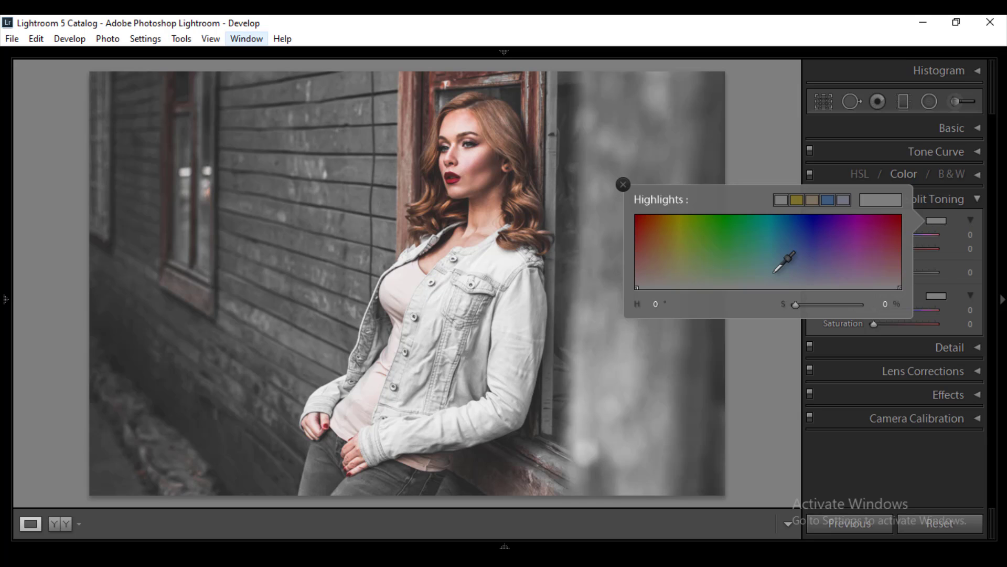
{"action": "left_click", "coordinate": [813, 200]}
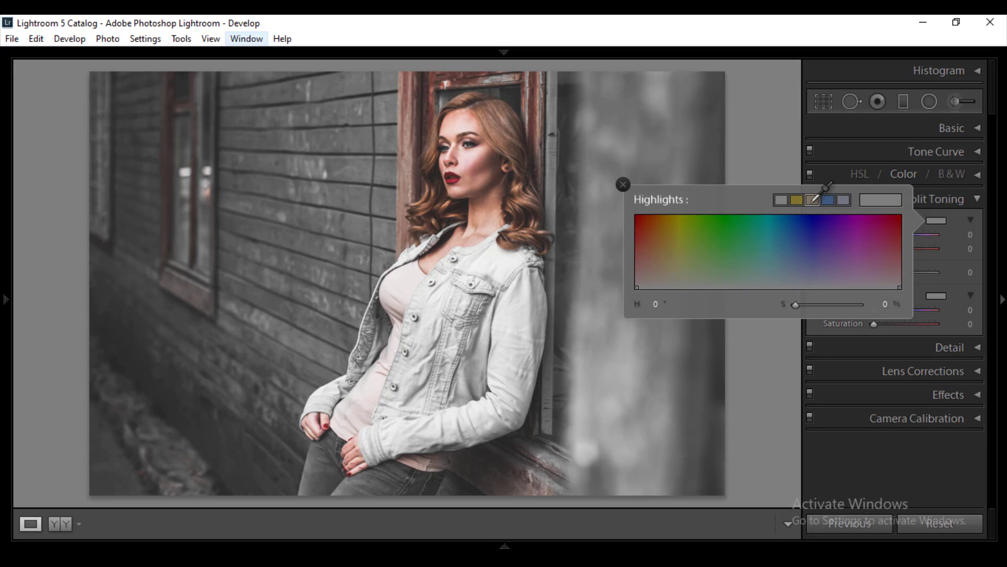
{"action": "left_click", "coordinate": [933, 223]}
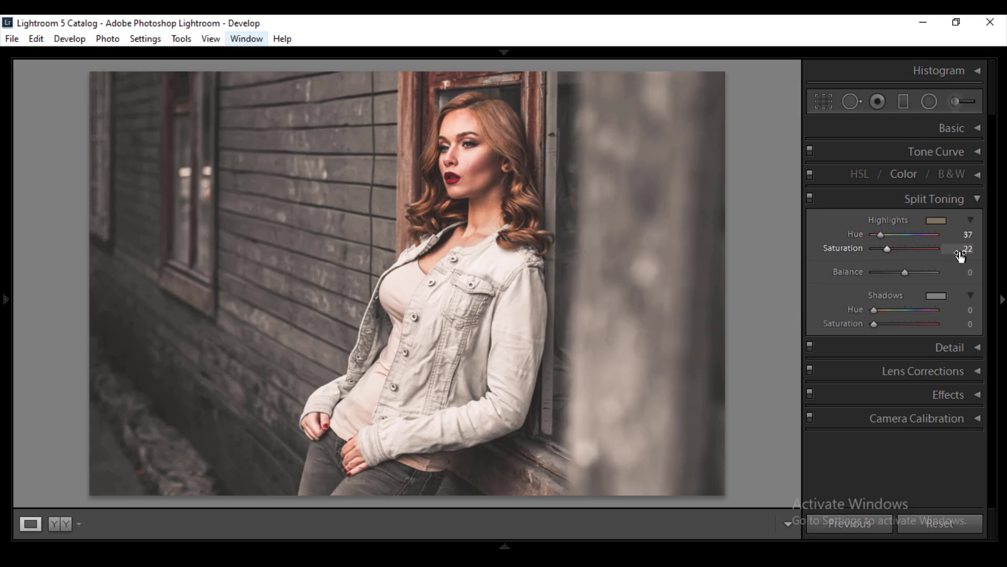
Step: Split-tone the shadows with a blue tint at hue 207 and raise their saturation slightly above 14
{"action": "left_click", "coordinate": [936, 297]}
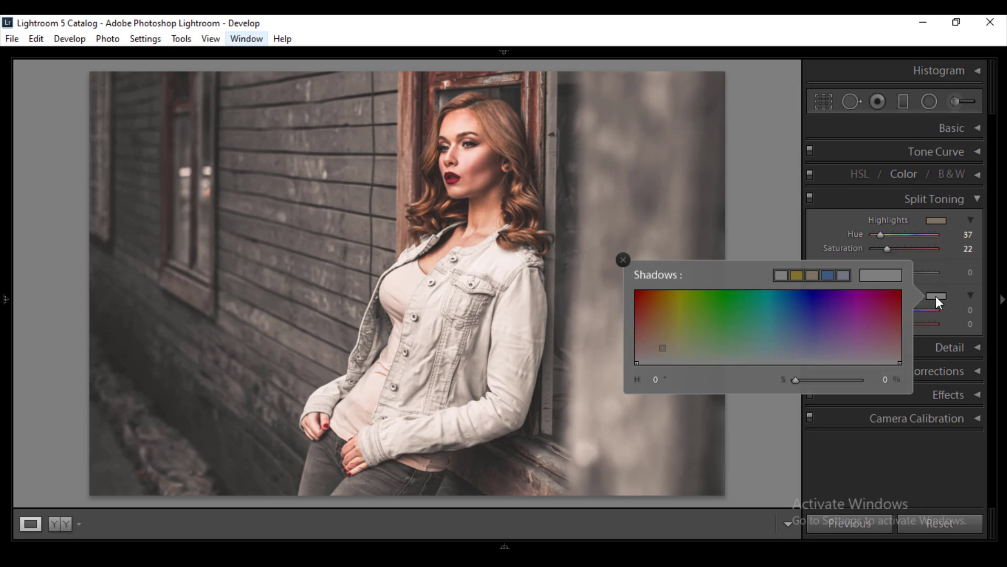
{"action": "left_click", "coordinate": [787, 354]}
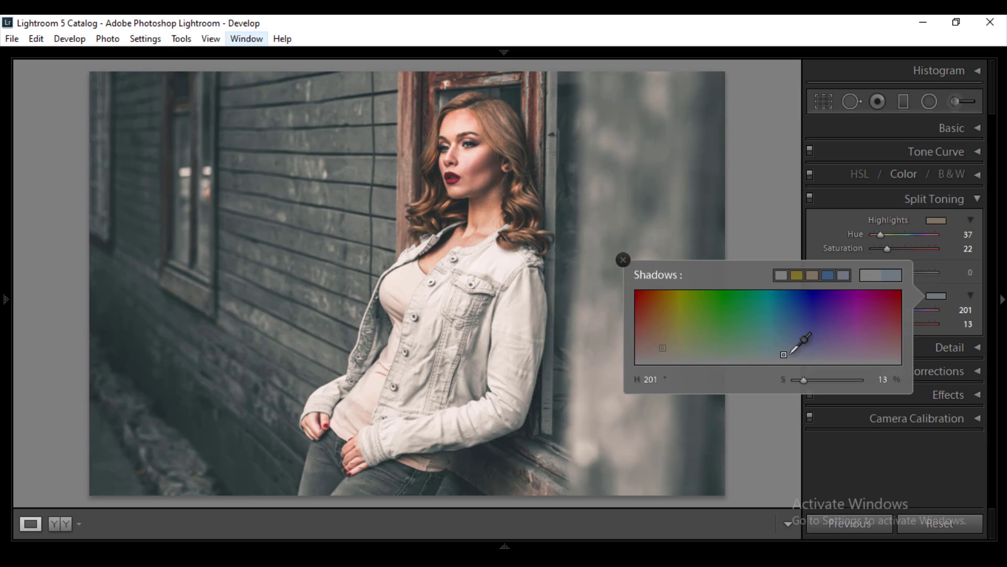
{"action": "left_click_drag", "start_coordinate": [788, 355], "coordinate": [787, 353]}
{"action": "left_click", "coordinate": [940, 298]}
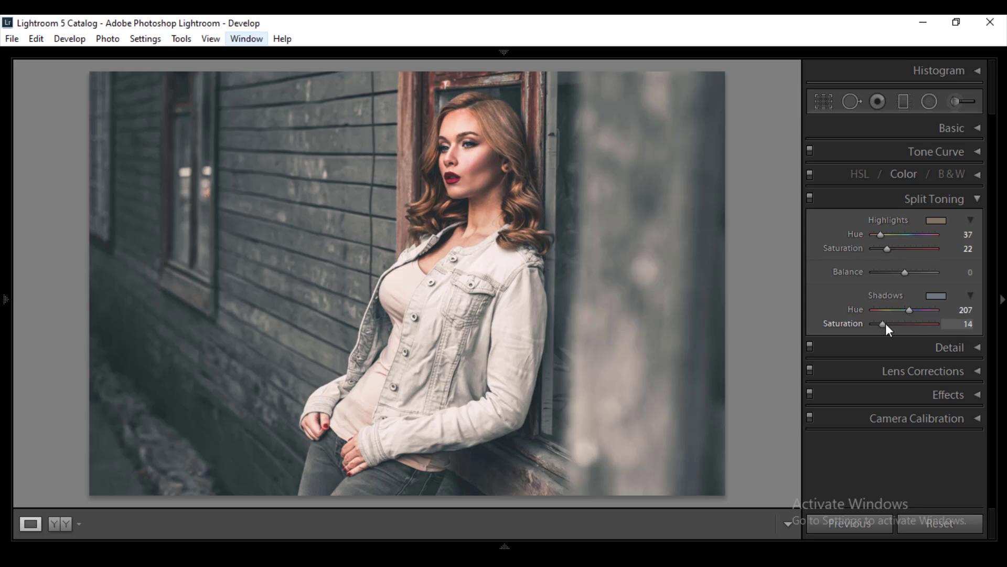
{"action": "left_click_drag", "start_coordinate": [887, 323], "coordinate": [888, 324]}
{"action": "left_click", "coordinate": [977, 200]}
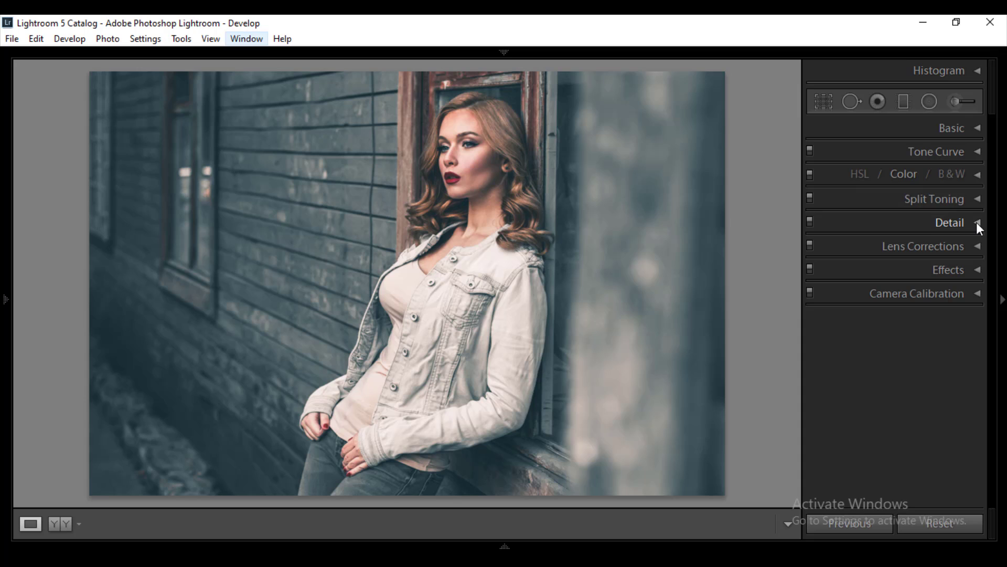
Step: Magnify the detail preview on the woman's lips and set the sharpening amount to 5
{"action": "left_click", "coordinate": [977, 222]}
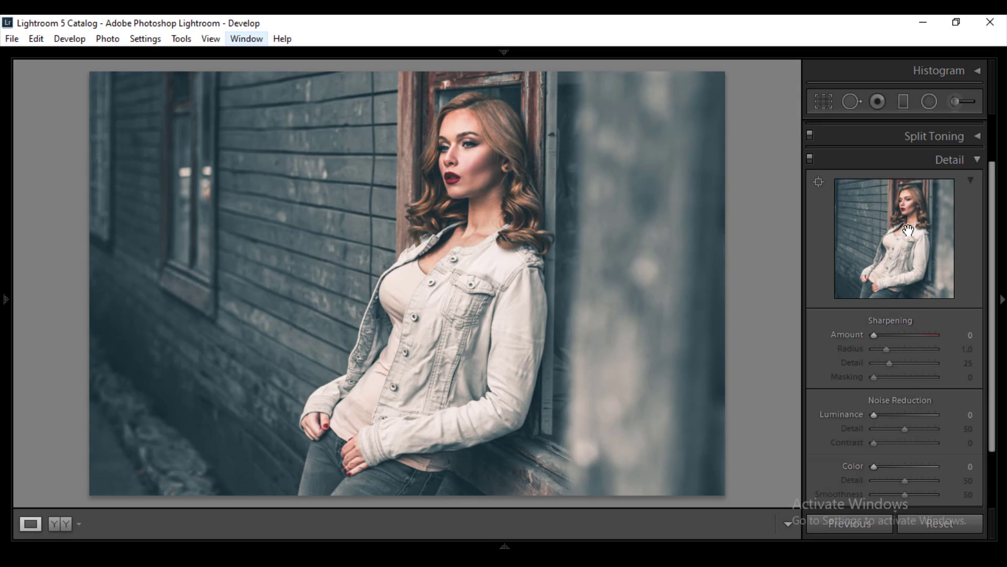
{"action": "left_click_drag", "start_coordinate": [901, 243], "coordinate": [882, 243]}
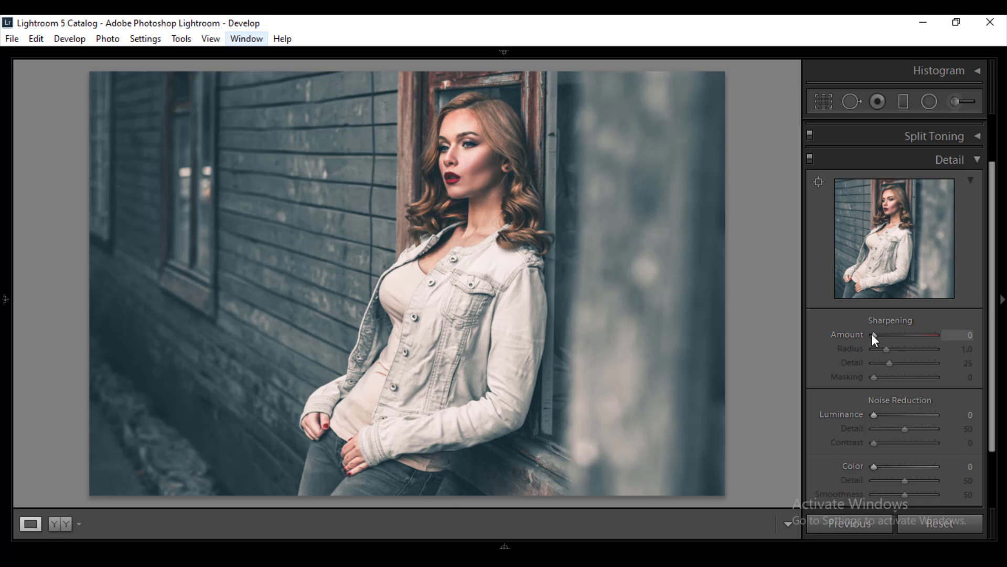
{"action": "left_click", "coordinate": [883, 209]}
{"action": "left_click_drag", "start_coordinate": [913, 210], "coordinate": [897, 257]}
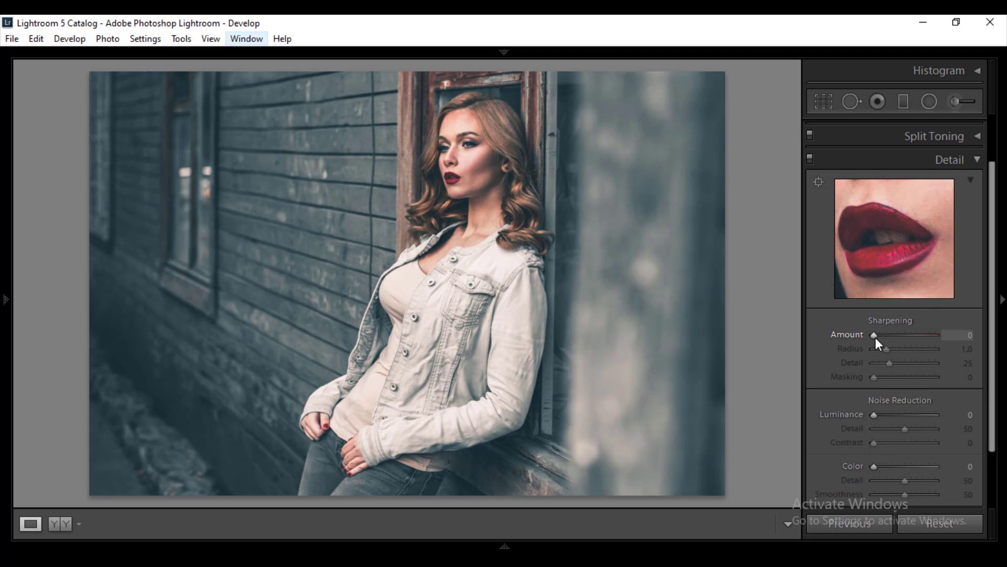
{"action": "left_click_drag", "start_coordinate": [876, 338], "coordinate": [877, 337]}
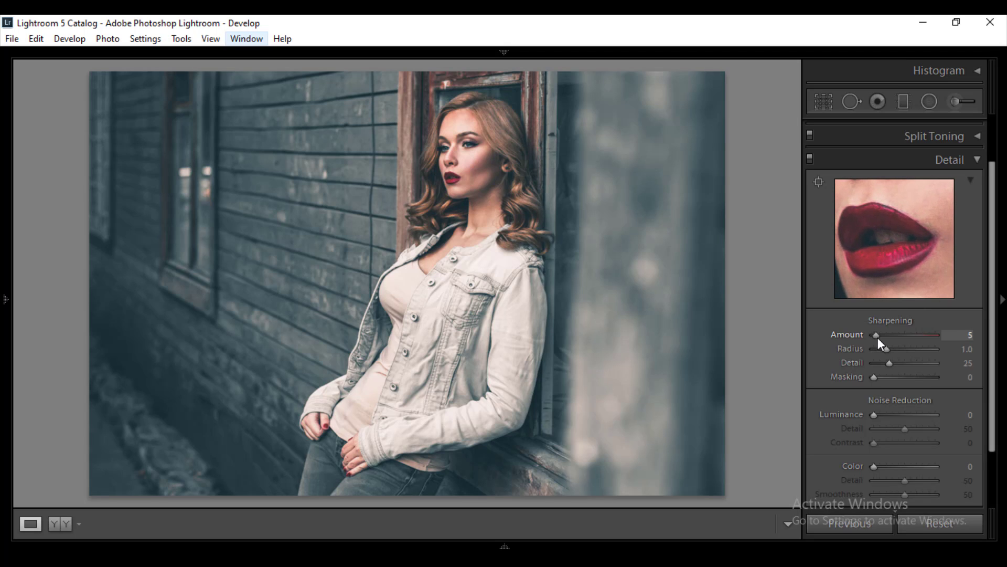
{"action": "left_click", "coordinate": [979, 159]}
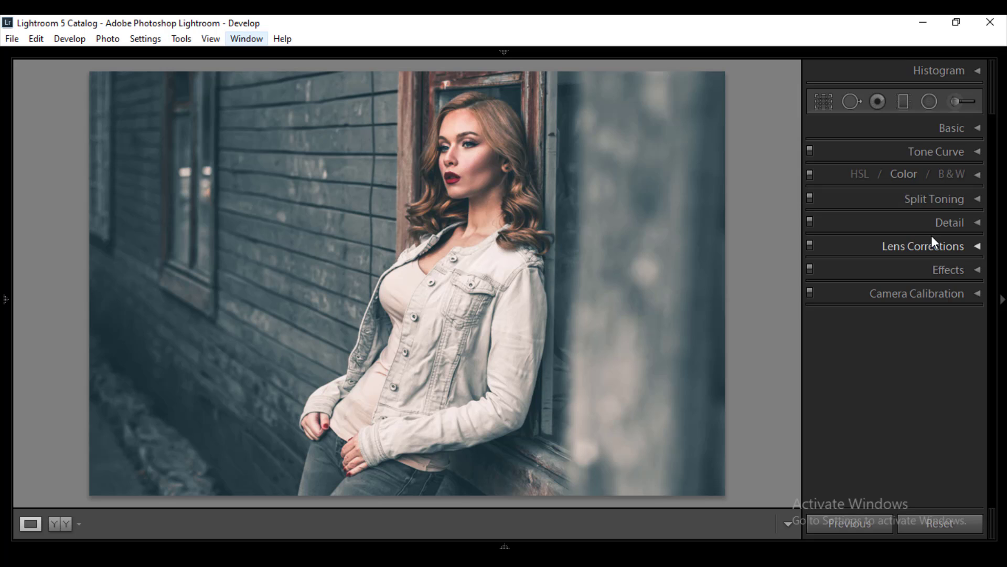
Step: Add a post-crop vignette with amount -14, midpoint 94 and roundness -67, and set the grain amount to 5
{"action": "left_click", "coordinate": [978, 271]}
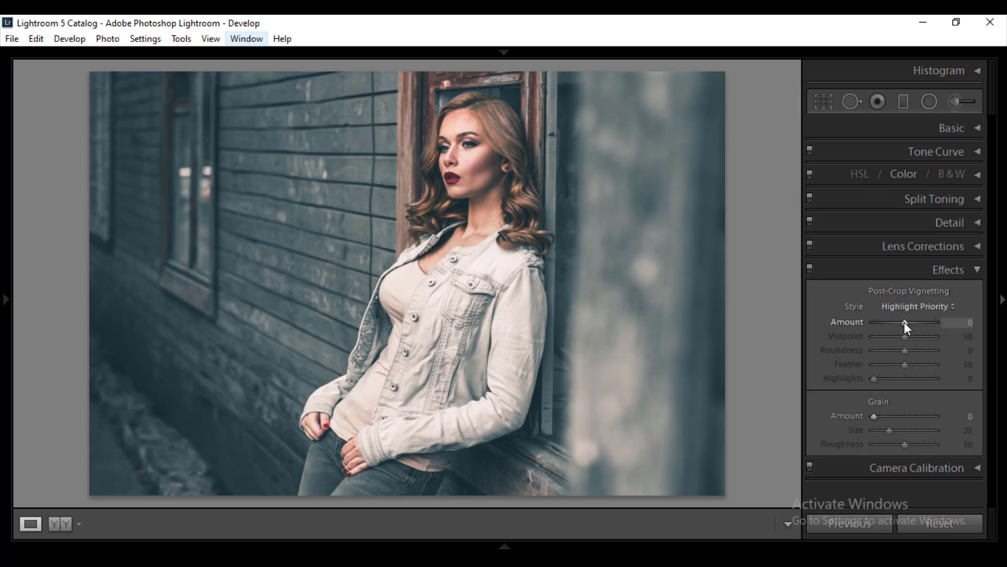
{"action": "left_click_drag", "start_coordinate": [903, 322], "coordinate": [899, 322]}
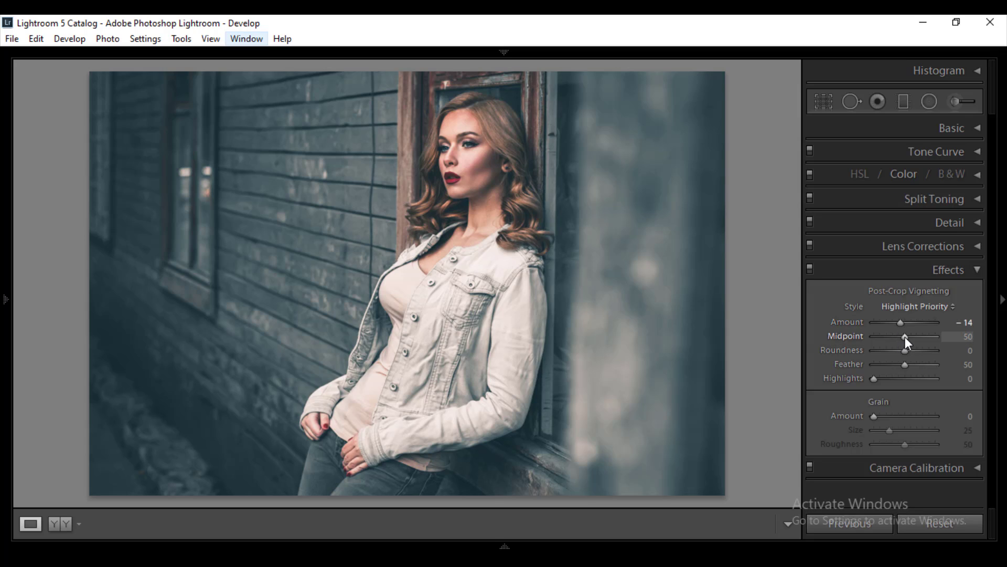
{"action": "left_click_drag", "start_coordinate": [905, 337], "coordinate": [935, 336]}
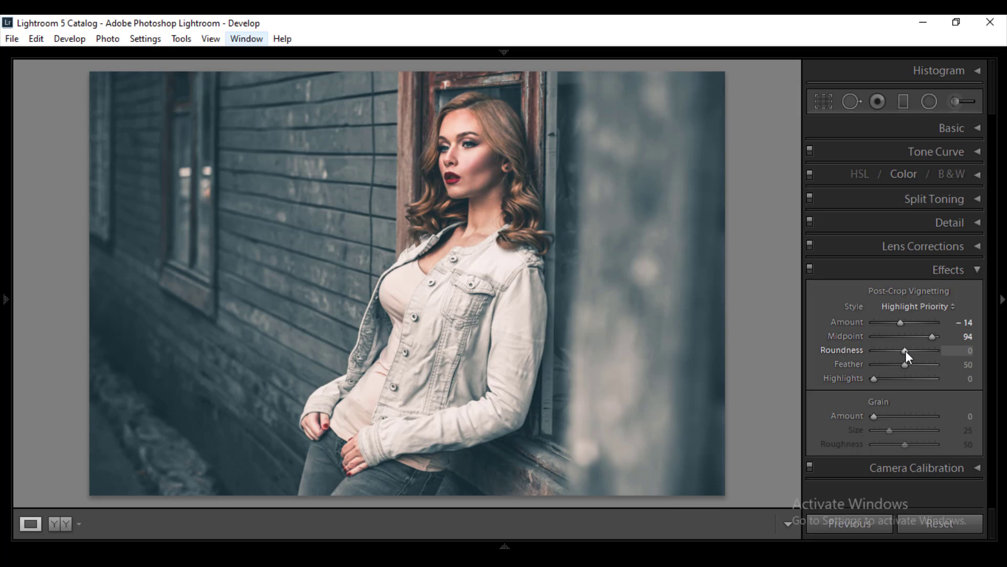
{"action": "mouse_move", "coordinate": [905, 351]}
{"action": "left_mouse_down"}
{"action": "mouse_move", "coordinate": [929, 351]}
{"action": "mouse_move", "coordinate": [886, 351]}
{"action": "left_mouse_up"}
{"action": "left_click", "coordinate": [883, 350]}
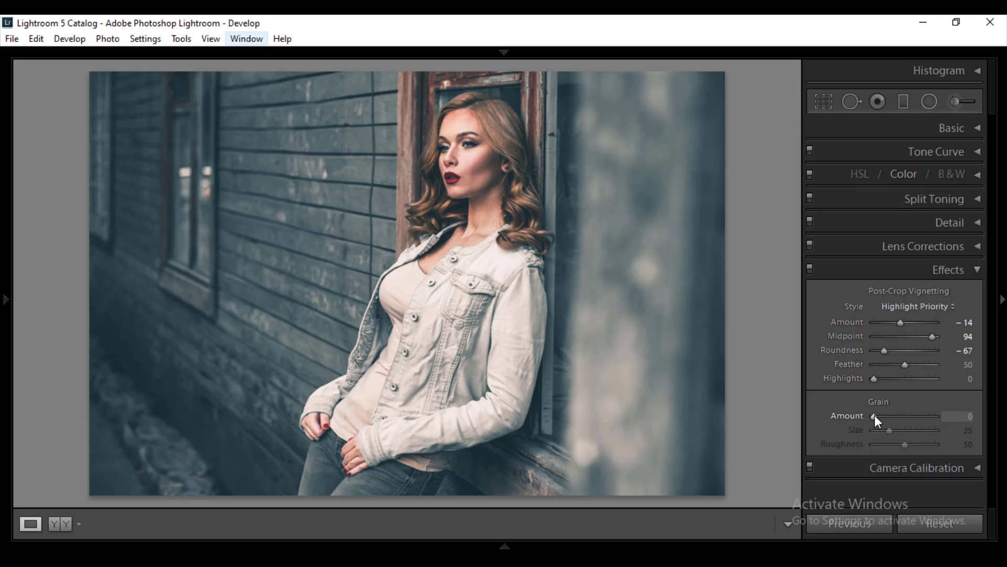
{"action": "left_click_drag", "start_coordinate": [877, 415], "coordinate": [878, 416]}
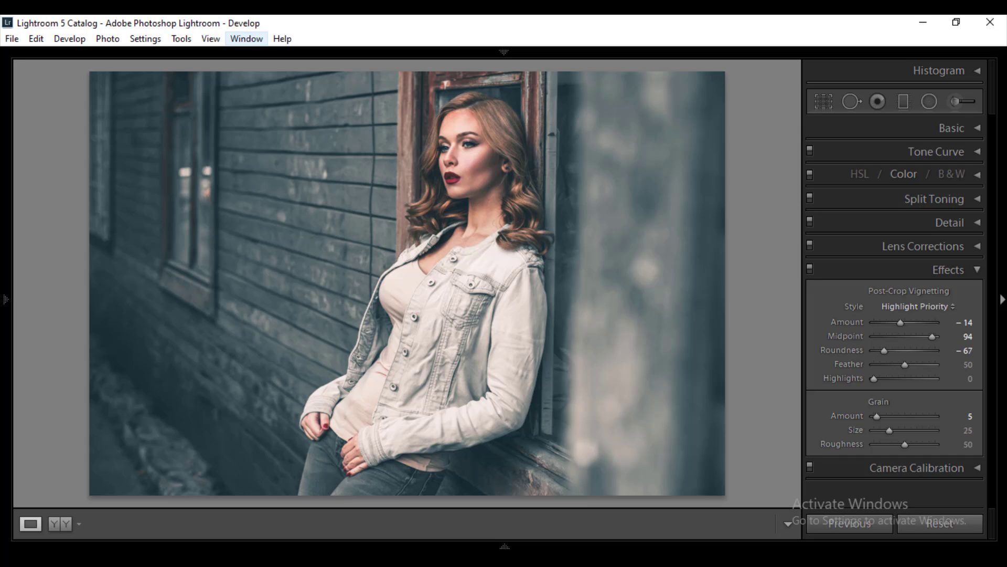
{"action": "left_click", "coordinate": [979, 268]}
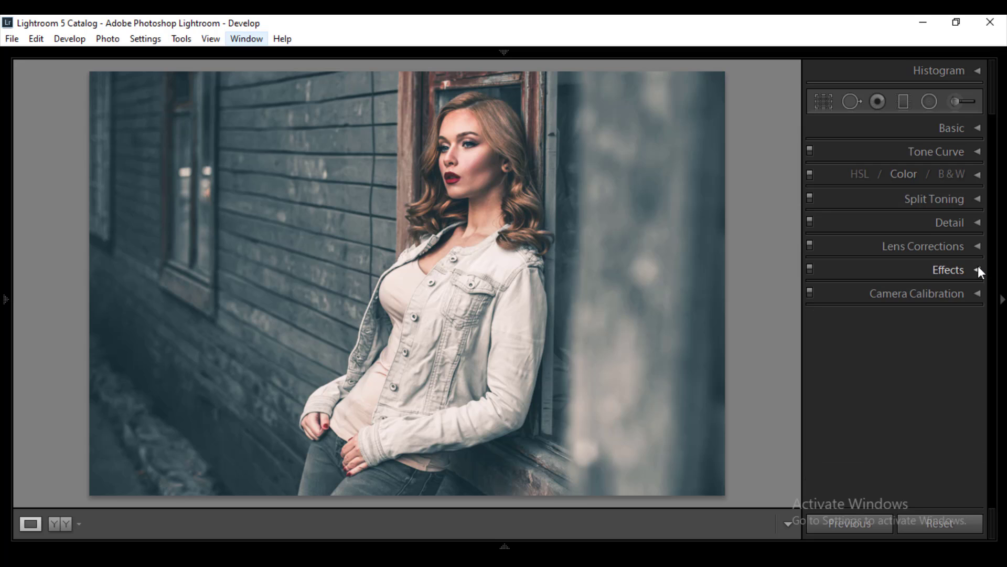
Step: In the camera calibration, set Red Primary saturation to +29 and Blue Primary hue to -38, and raise Blue Primary saturation
{"action": "left_click", "coordinate": [978, 294]}
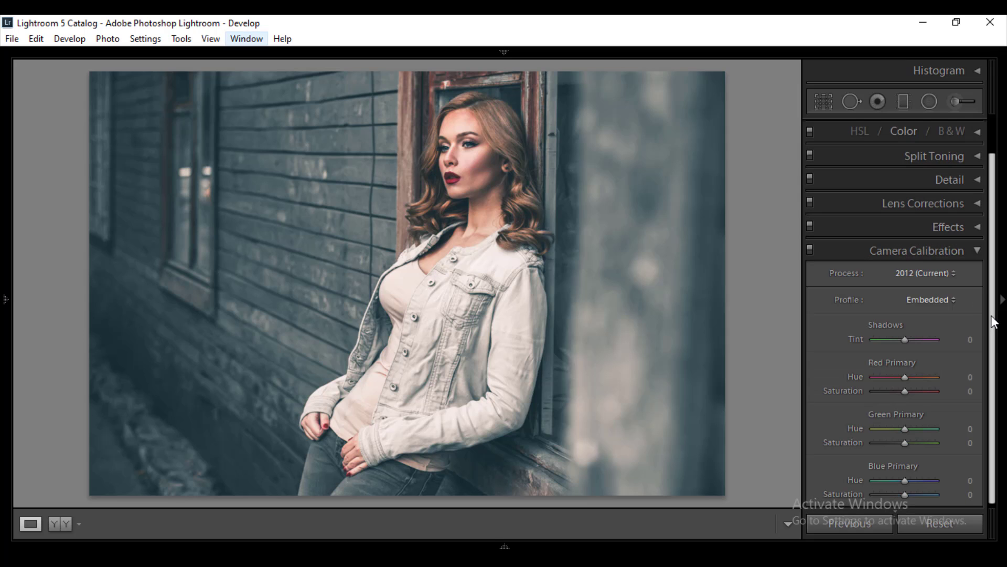
{"action": "left_click_drag", "start_coordinate": [990, 317], "coordinate": [991, 323]}
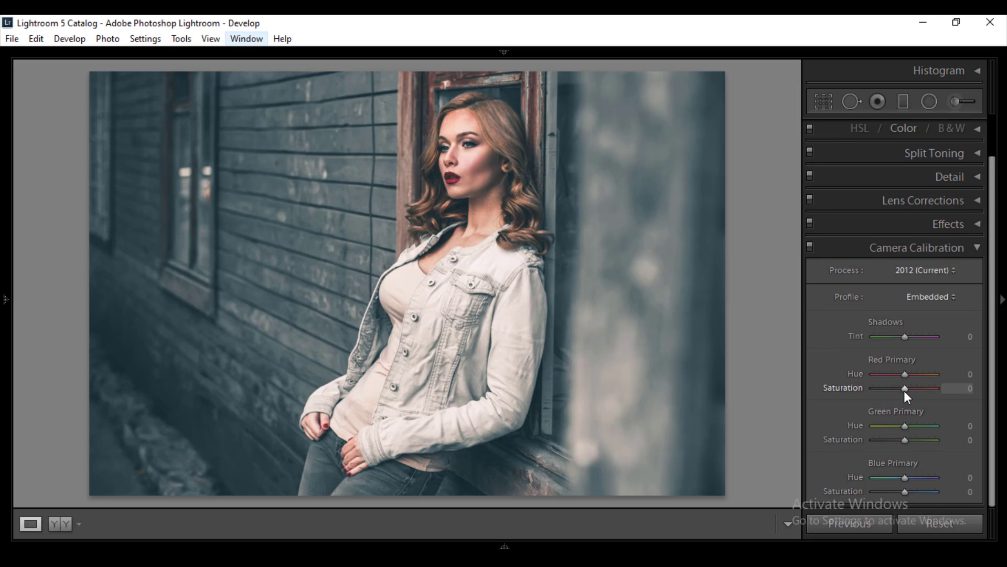
{"action": "left_click_drag", "start_coordinate": [904, 390], "coordinate": [911, 390]}
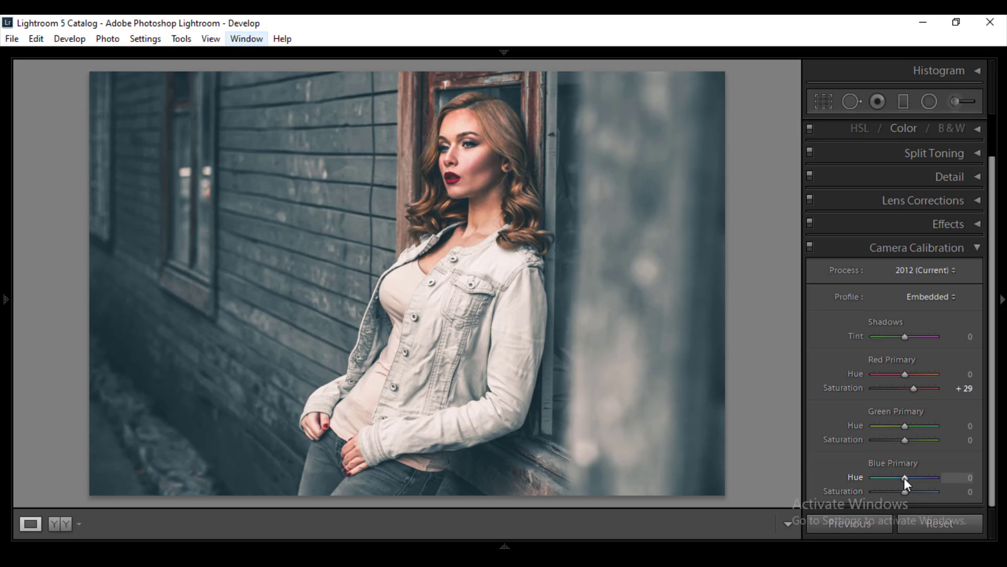
{"action": "left_click_drag", "start_coordinate": [904, 478], "coordinate": [894, 478]}
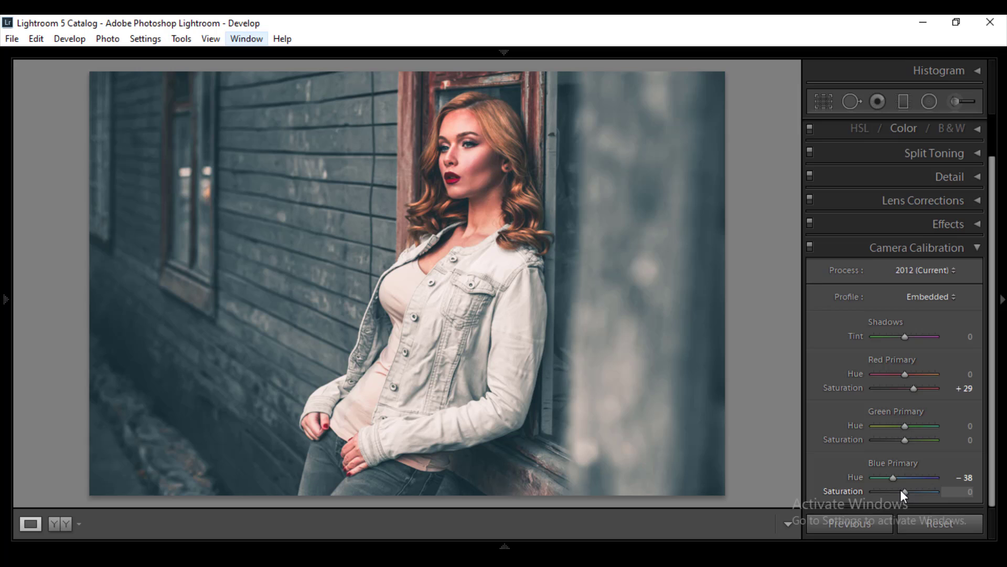
{"action": "left_click_drag", "start_coordinate": [900, 489], "coordinate": [911, 490]}
{"action": "left_click", "coordinate": [977, 249]}
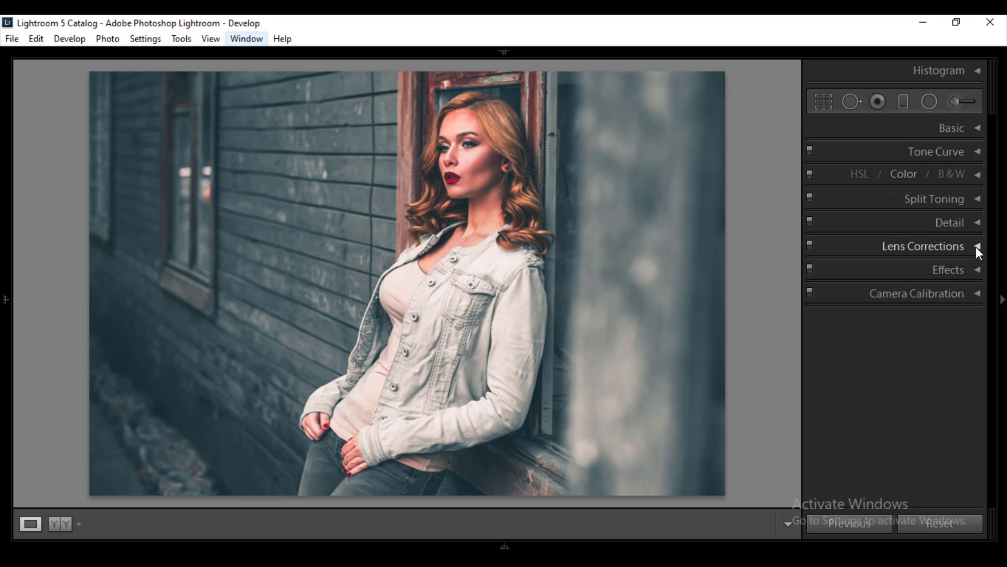
Step: Hide the adjustment controls and dim the interface around the photo to review the graded portrait
{"action": "left_click", "coordinate": [1002, 300]}
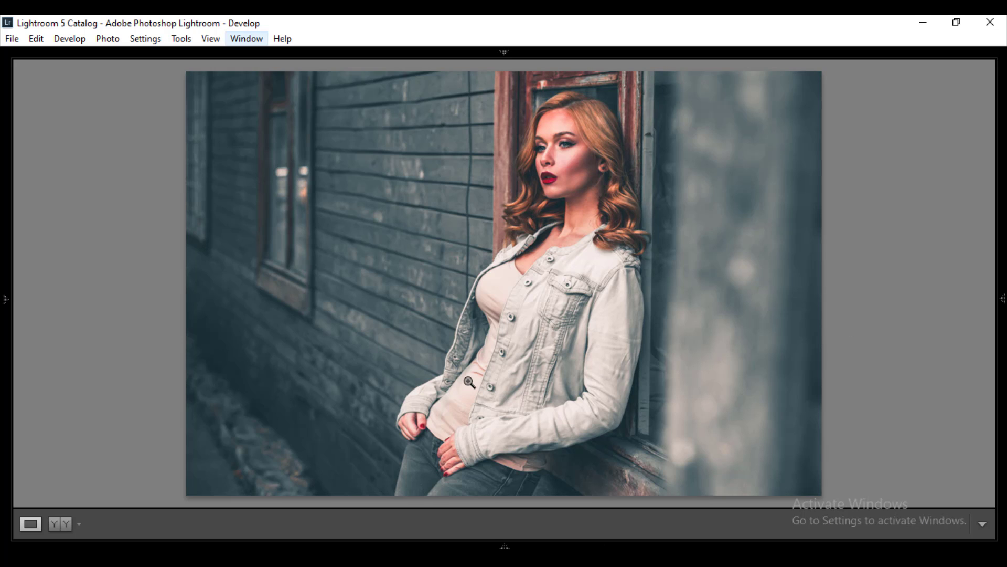
{"action": "key", "text": "l"}
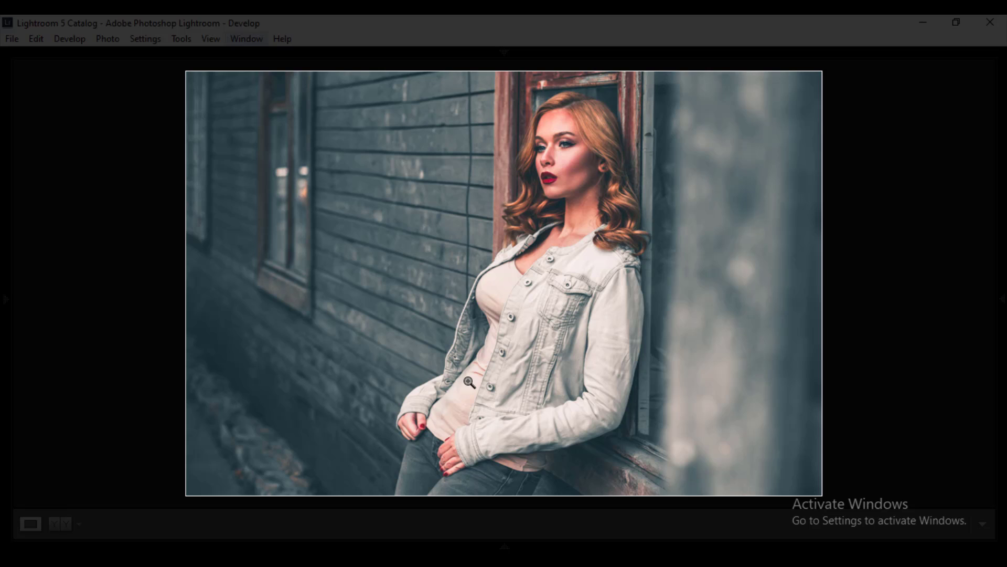
Step: Restore the normal interface brightness, compare the portrait before and after grading in side-by-side, stacked and split layouts, and return to the single view
{"action": "key", "text": "l"}
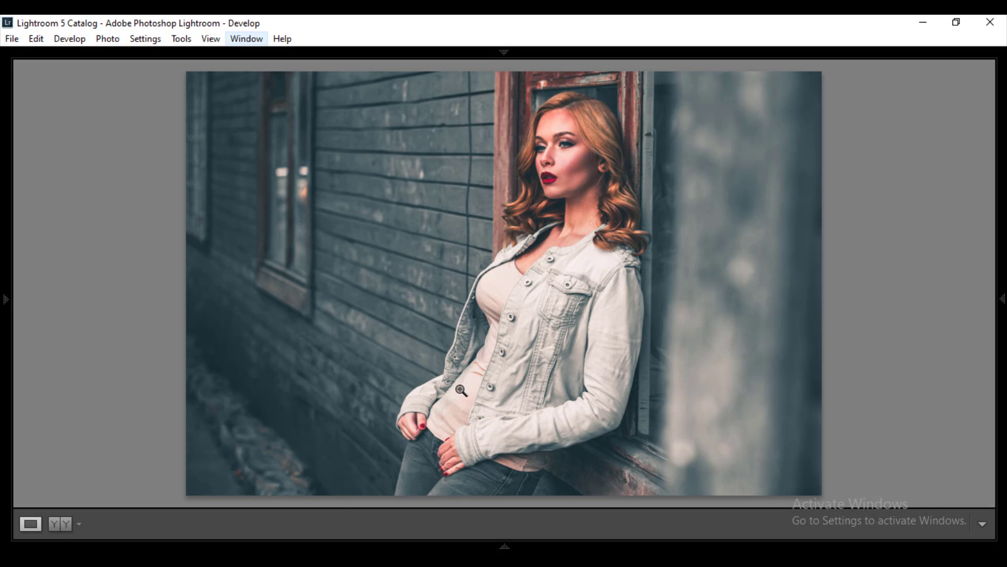
{"action": "left_click", "coordinate": [57, 524]}
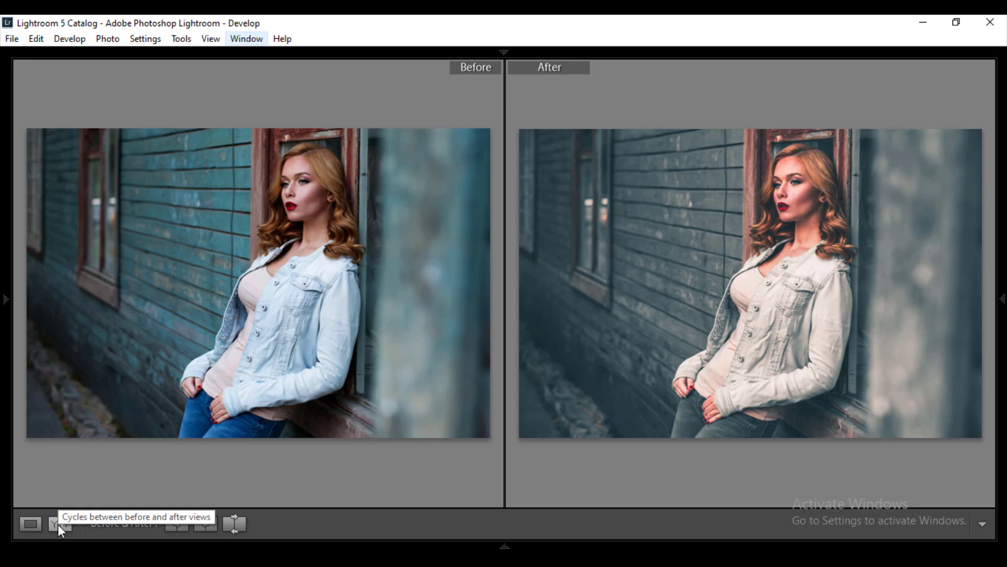
{"action": "left_click", "coordinate": [58, 524]}
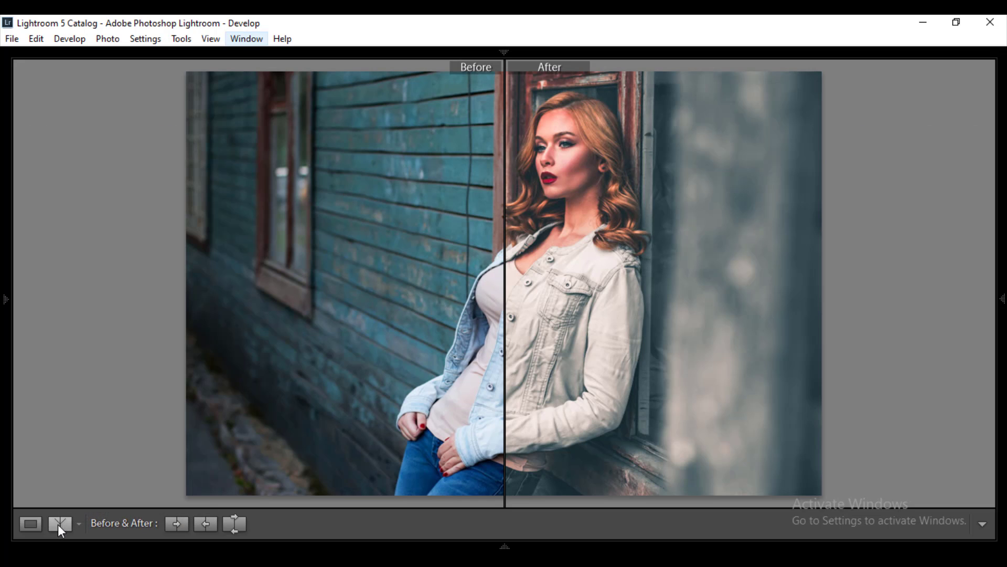
{"action": "left_click", "coordinate": [59, 523]}
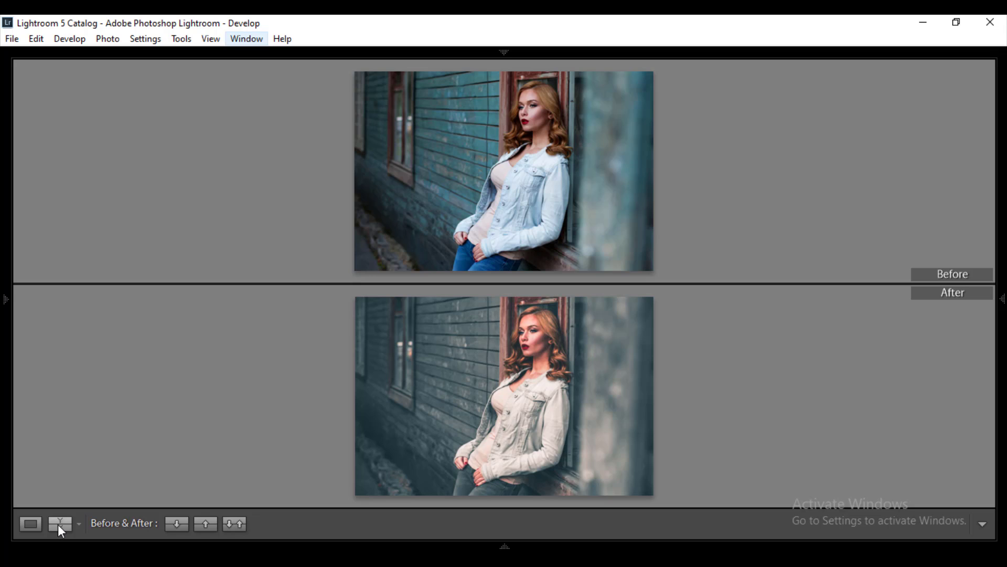
{"action": "left_click", "coordinate": [58, 524]}
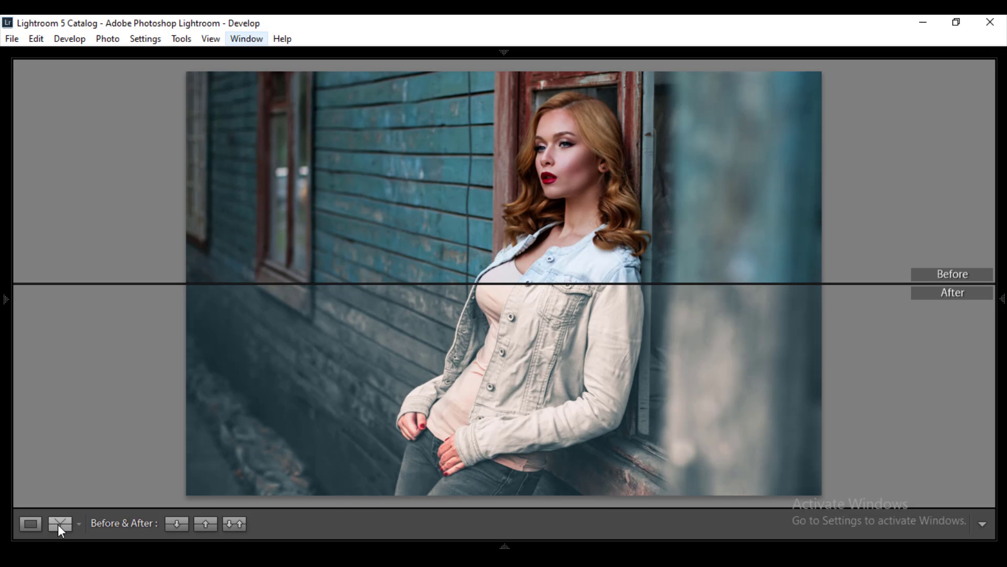
{"action": "left_click", "coordinate": [58, 524]}
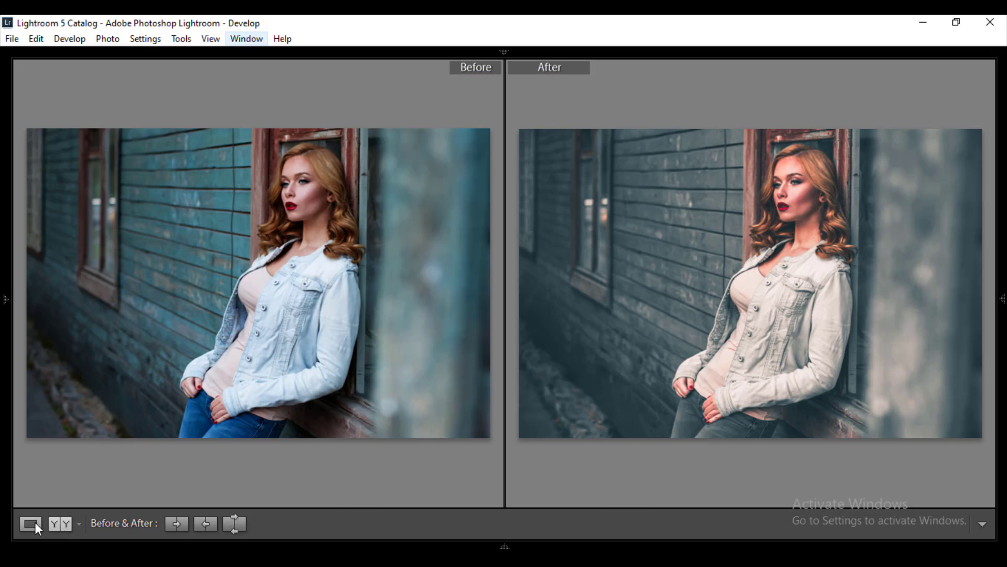
{"action": "left_click", "coordinate": [32, 523]}
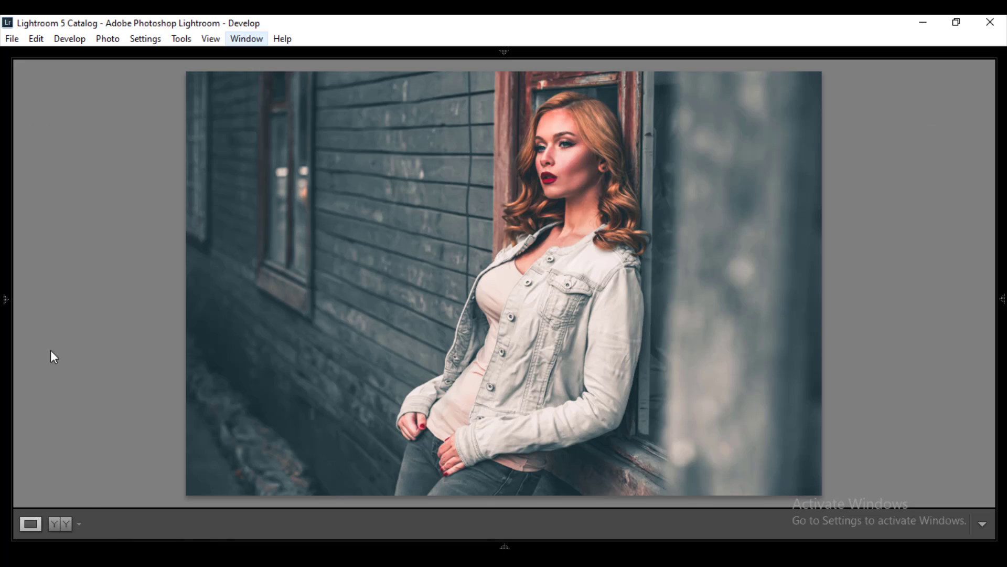
Step: Bring back the hidden side panels, module picker and filmstrip around the graded portrait
{"action": "left_click", "coordinate": [6, 297]}
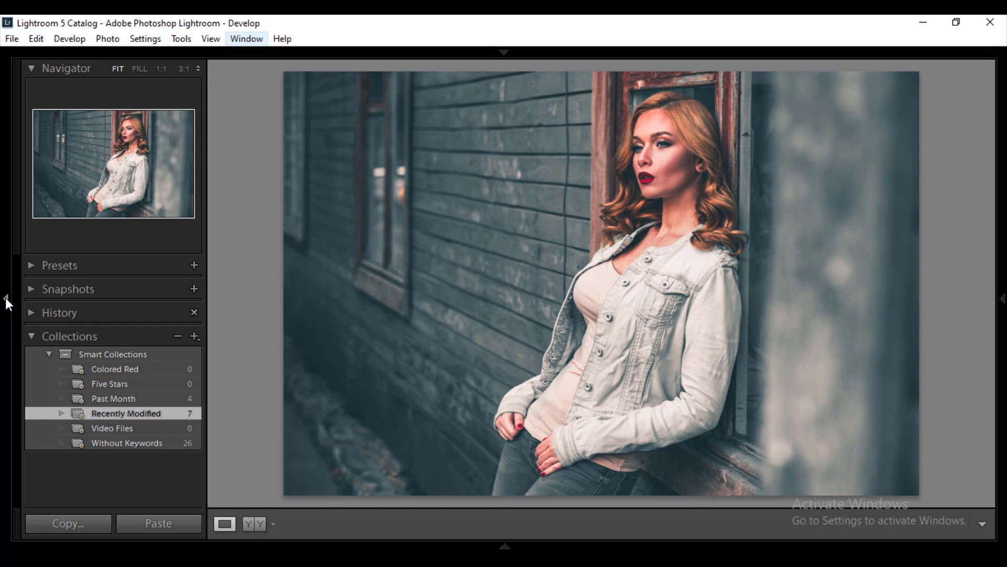
{"action": "left_click", "coordinate": [1001, 298]}
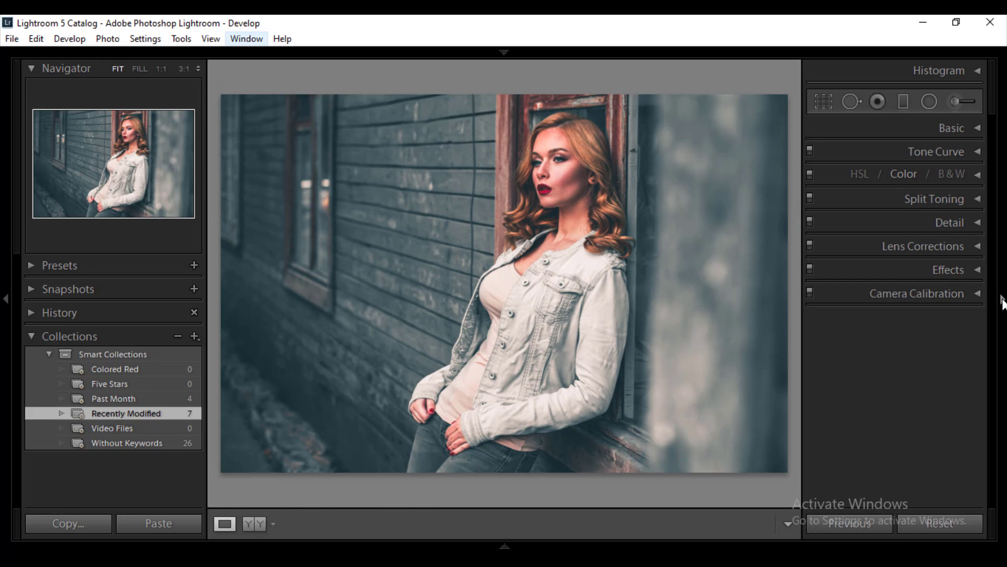
{"action": "left_click", "coordinate": [504, 53]}
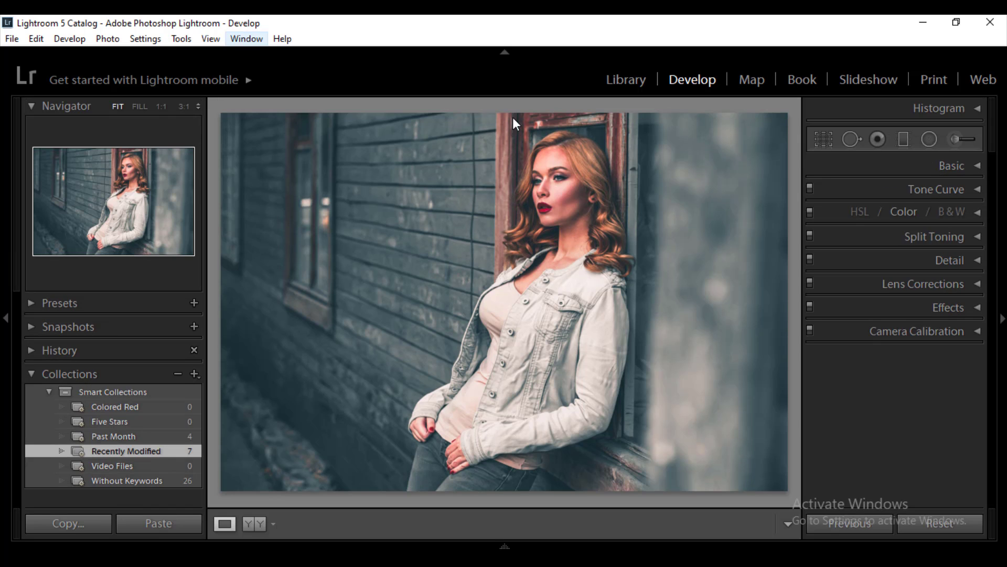
{"action": "left_click", "coordinate": [504, 548]}
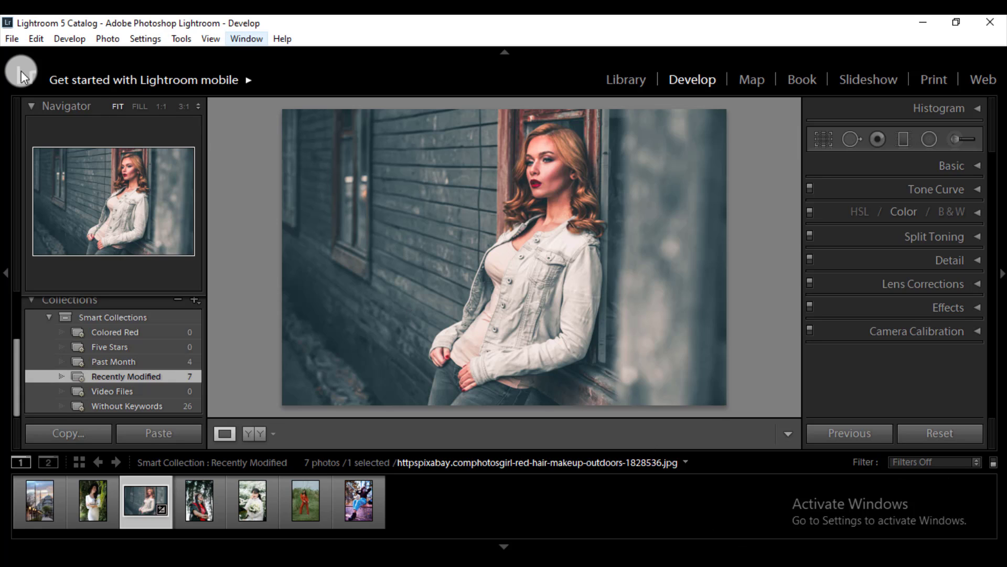
Step: Copy the graded portrait's develop settings with all available setting groups included
{"action": "left_click", "coordinate": [143, 38]}
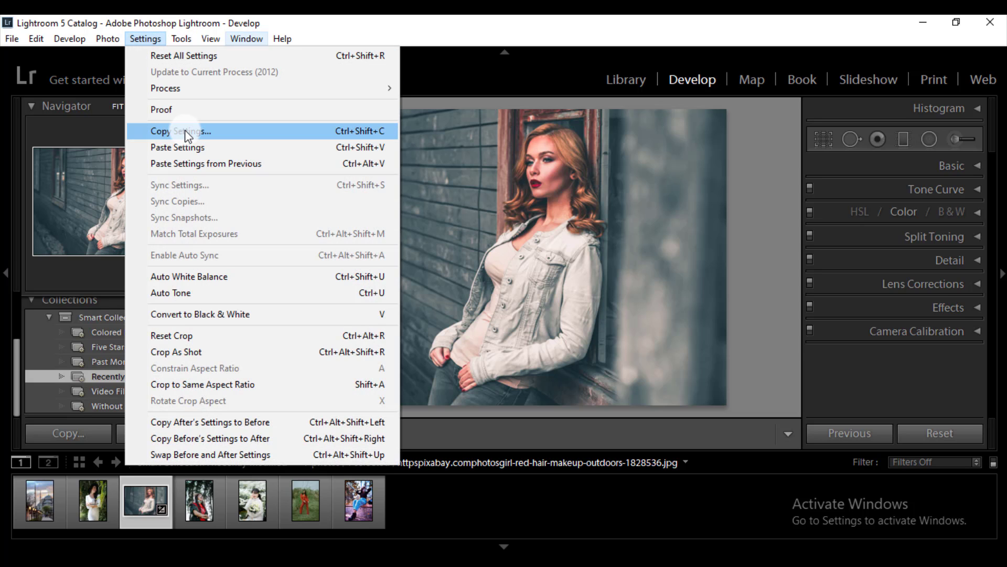
{"action": "left_click", "coordinate": [185, 132]}
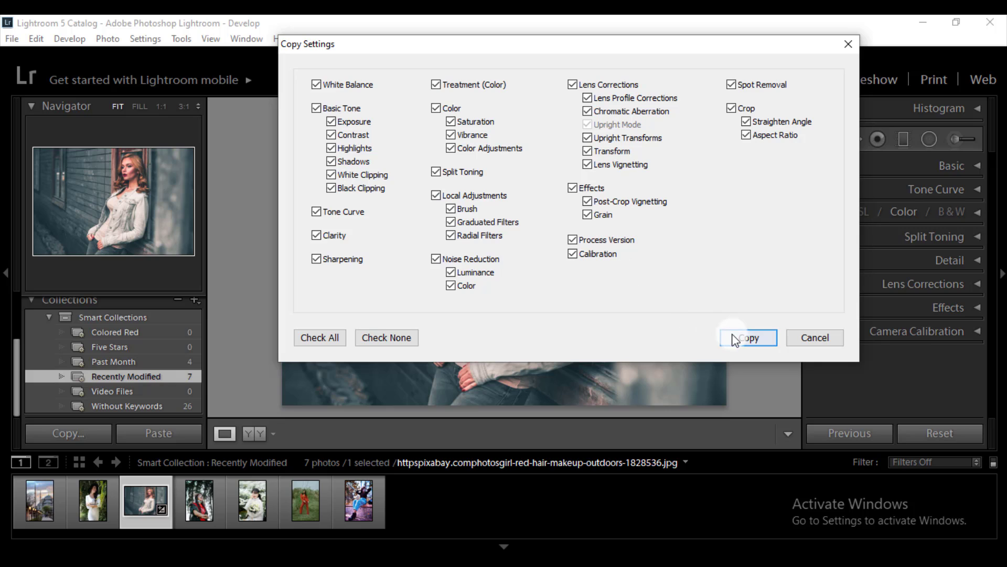
{"action": "left_click", "coordinate": [734, 337]}
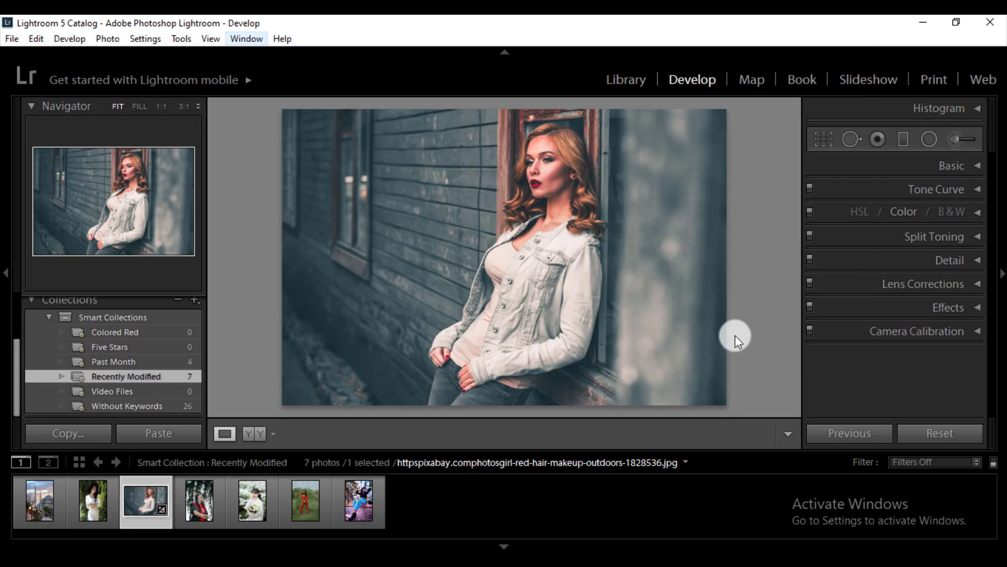
Step: Paste the copied settings onto the photo of the woman in the red spider shirt and the one of the woman holding daisies
{"action": "left_click", "coordinate": [198, 506]}
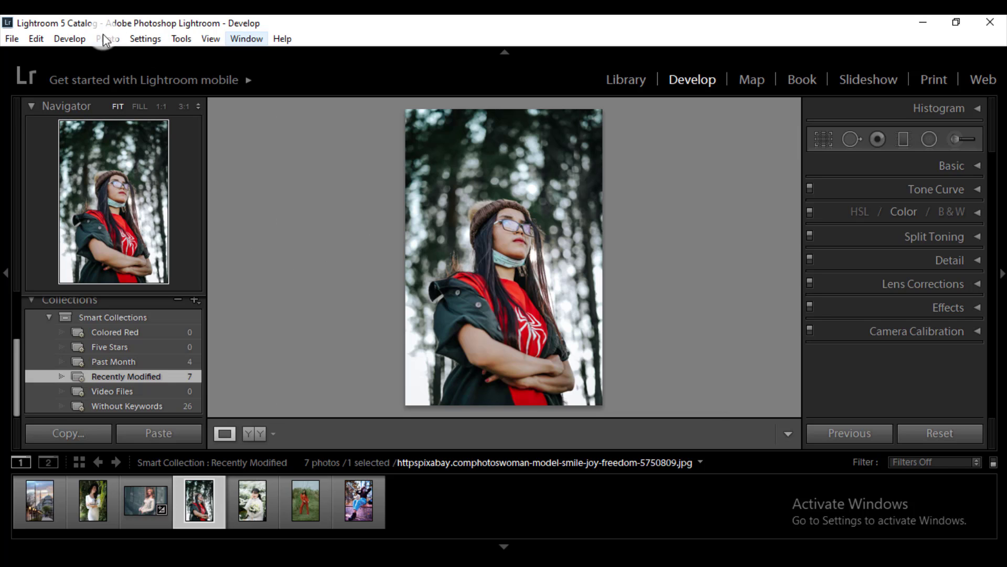
{"action": "left_click", "coordinate": [142, 41]}
{"action": "left_click", "coordinate": [182, 147]}
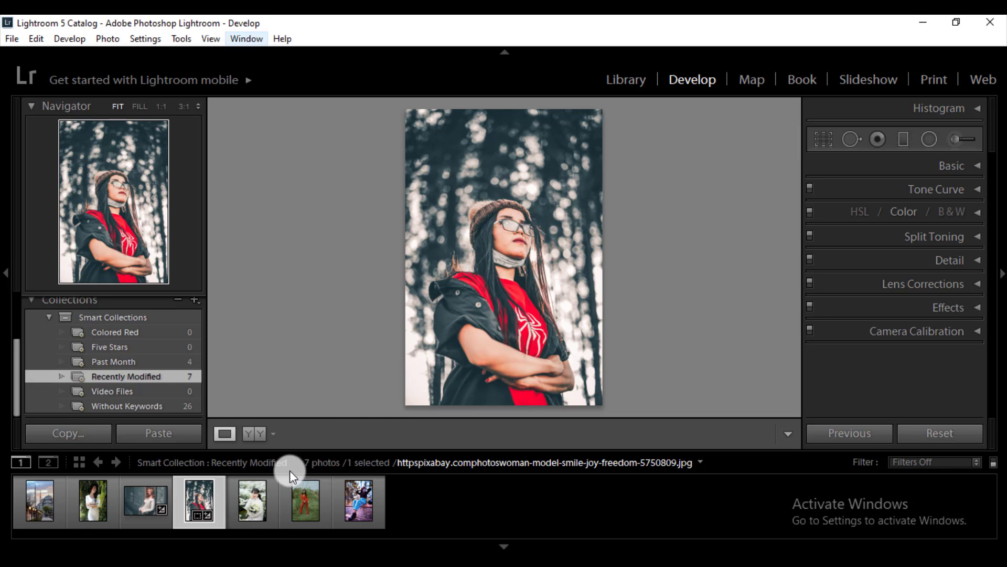
{"action": "left_click", "coordinate": [250, 513]}
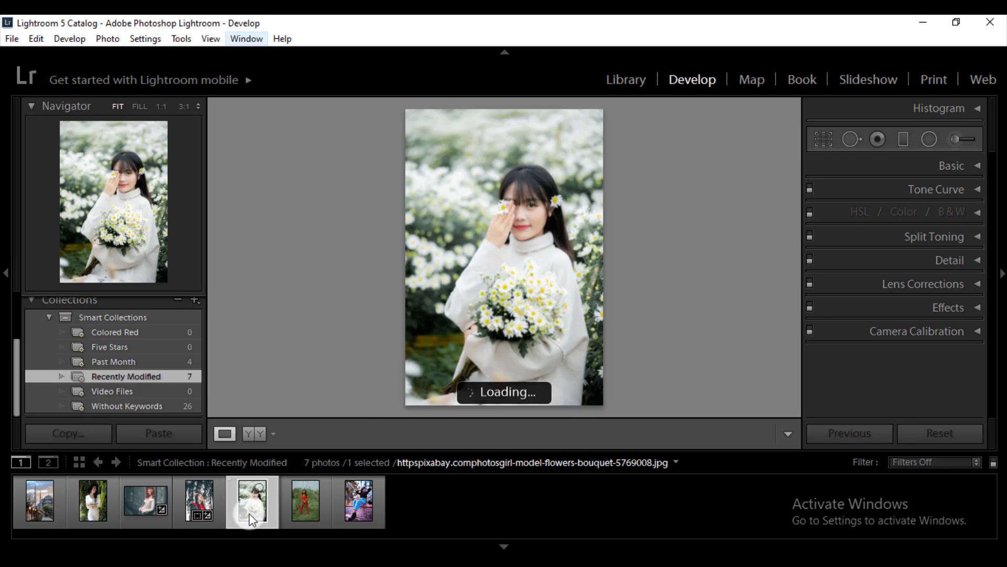
{"action": "left_click", "coordinate": [156, 43]}
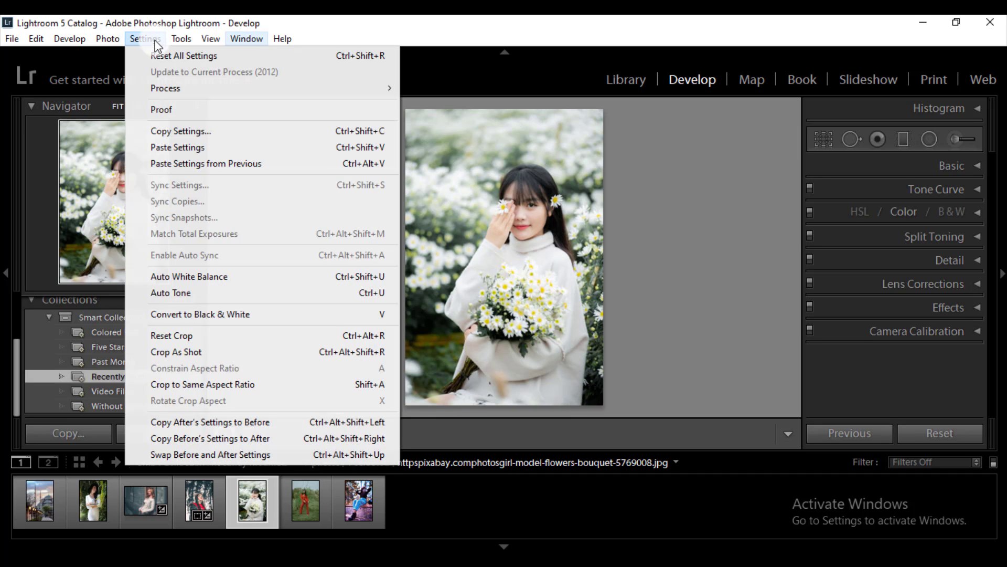
{"action": "left_click", "coordinate": [182, 149]}
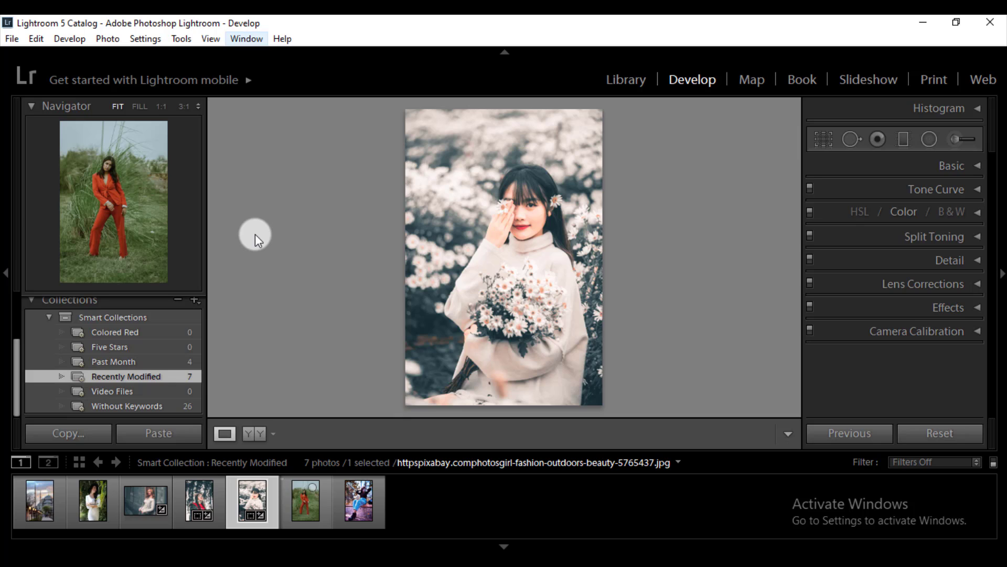
Step: Paste the copied settings onto the photo of the woman in the red suit and the one of the seated woman wearing a face mask
{"action": "key", "text": "Right"}
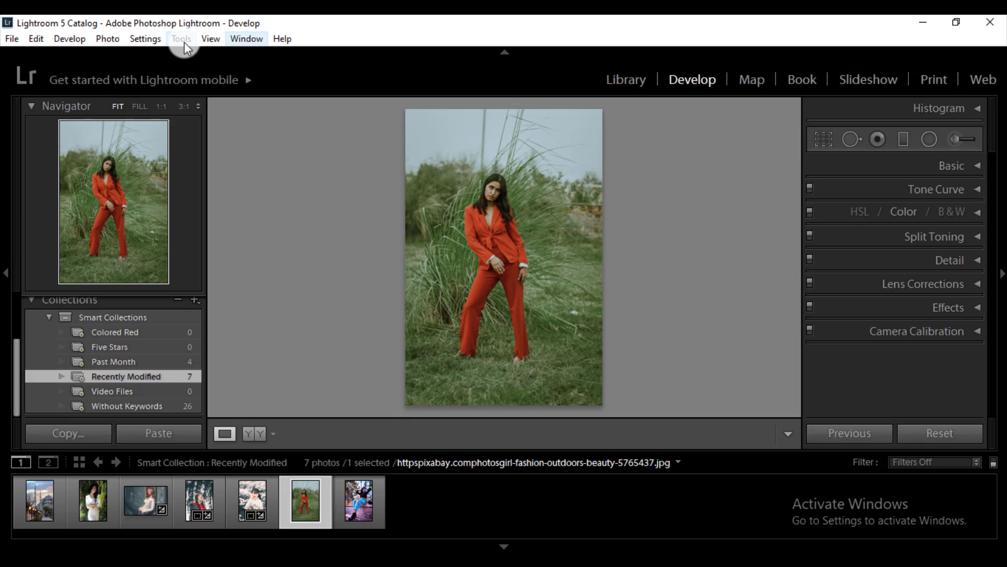
{"action": "left_click", "coordinate": [152, 40]}
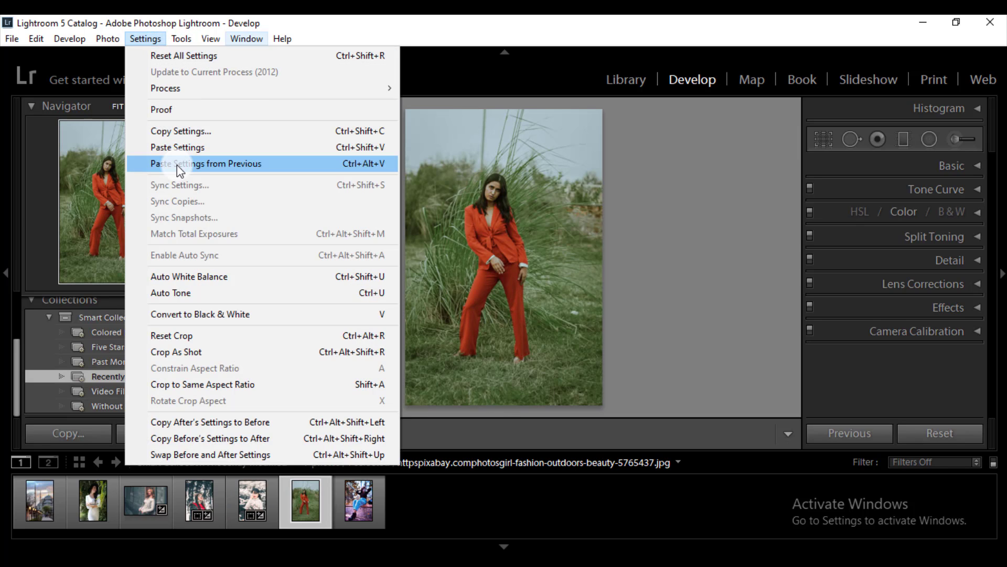
{"action": "left_click", "coordinate": [188, 147]}
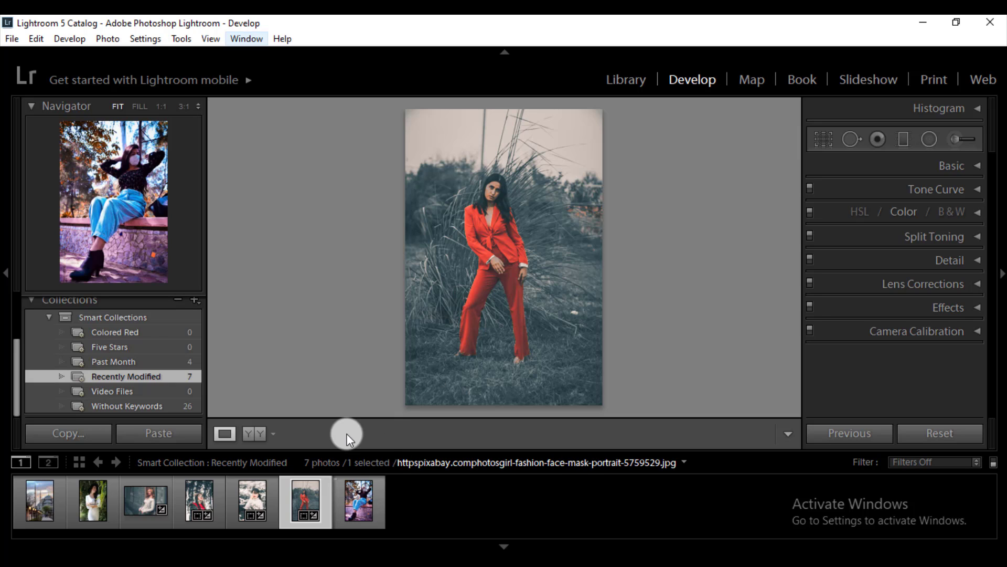
{"action": "key", "text": "Right"}
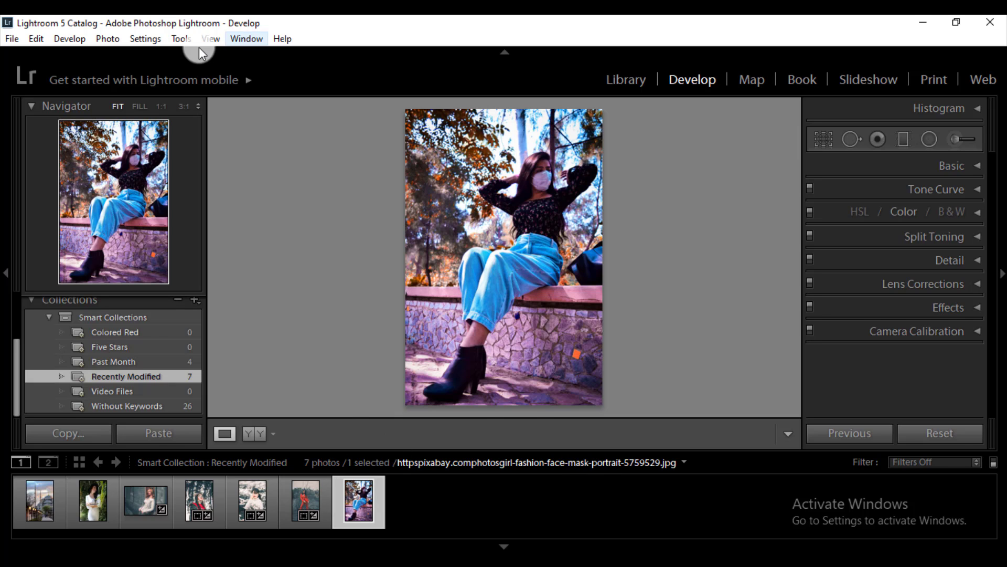
{"action": "left_click", "coordinate": [145, 38]}
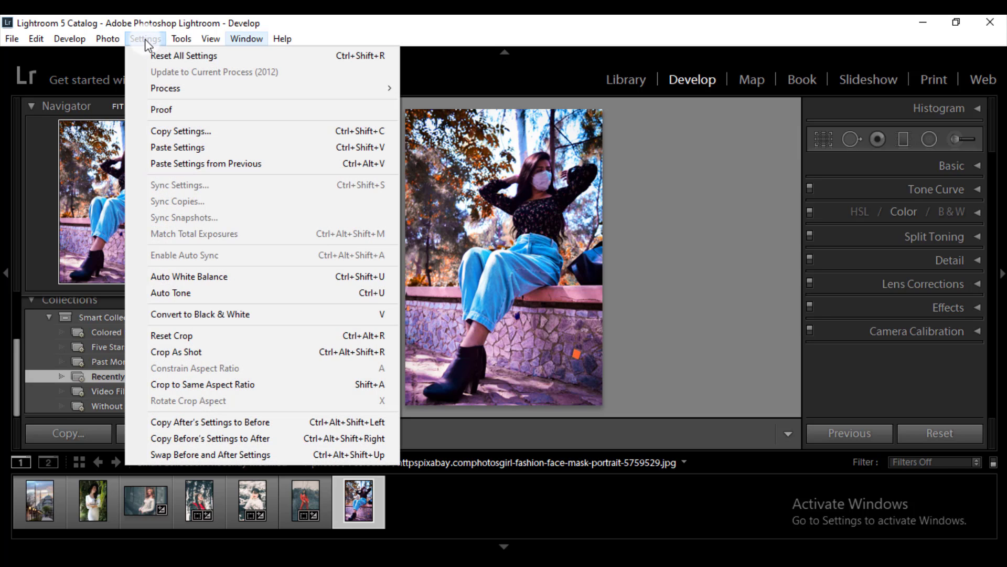
{"action": "left_click", "coordinate": [190, 148]}
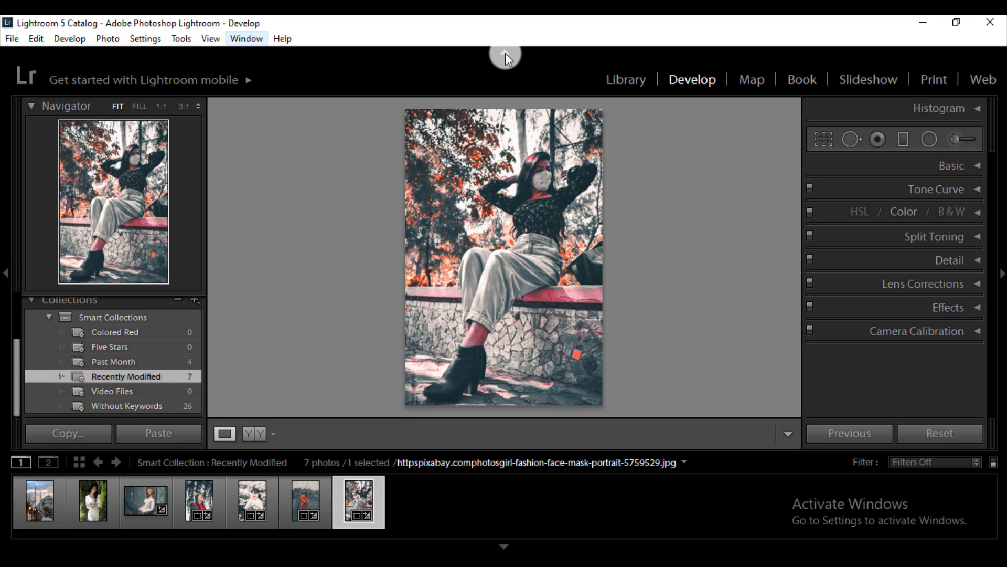
Step: Hide the module picker and the navigation and collections area, and review the face-mask photo with the interface dimmed, restoring the brightness at the end
{"action": "left_click", "coordinate": [505, 52]}
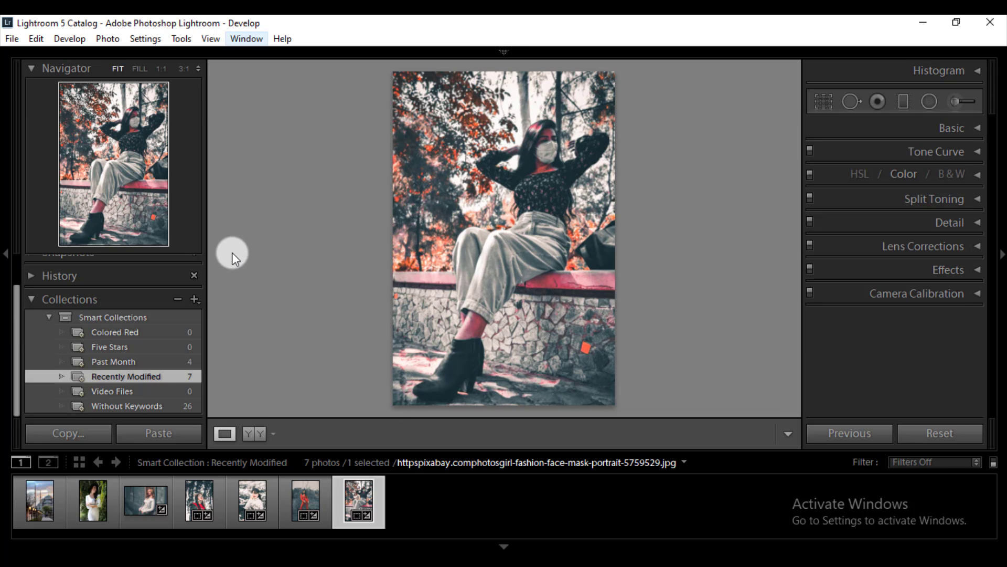
{"action": "left_click", "coordinate": [8, 257]}
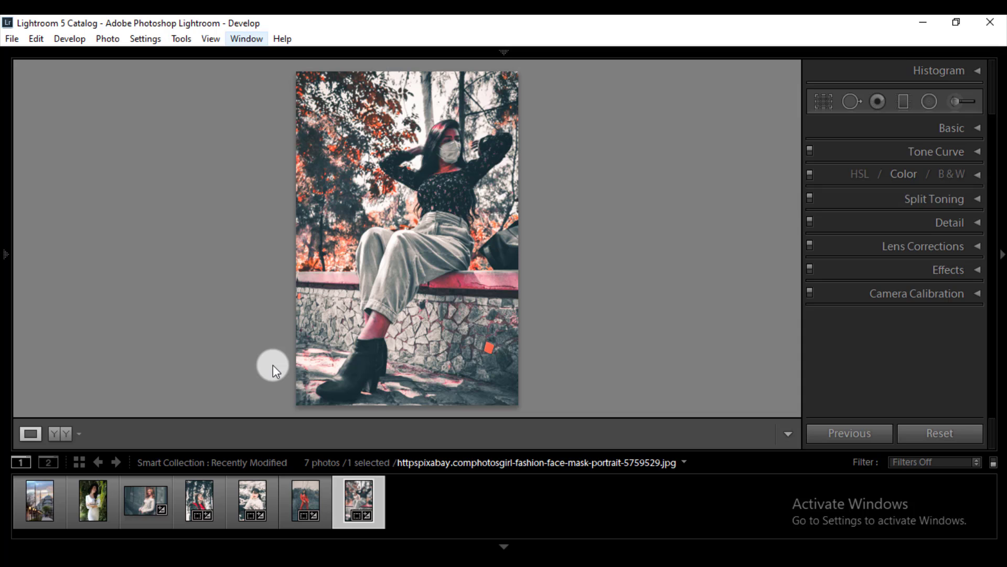
{"action": "key", "text": "l"}
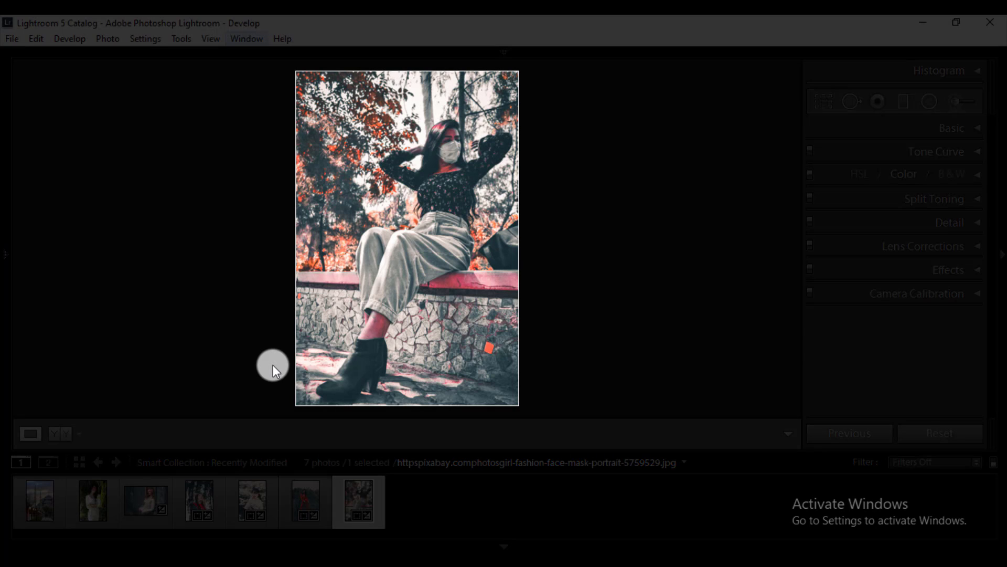
{"action": "key", "text": "l"}
{"action": "key", "text": "l"}
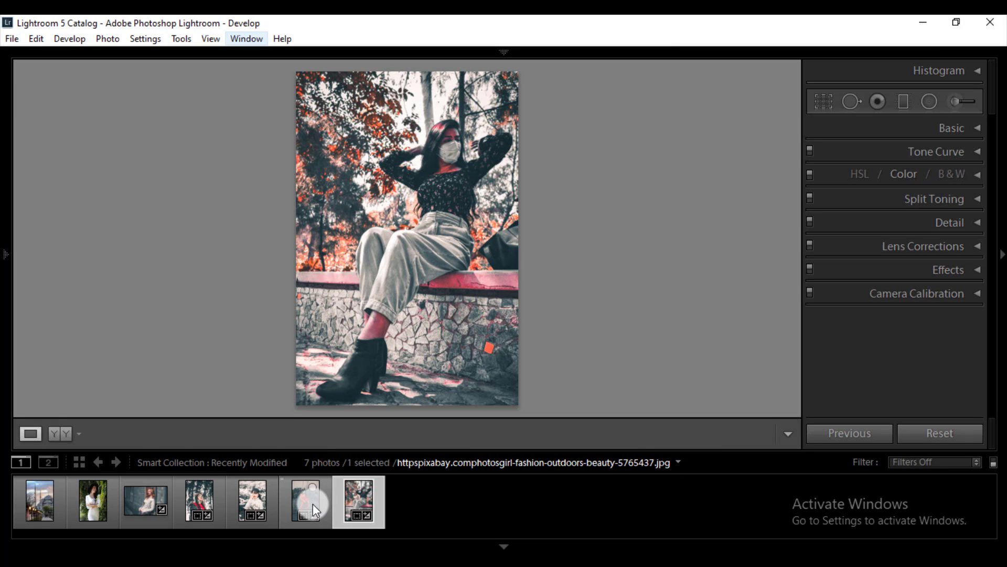
Step: Review the graded red suit and daisy bouquet photos one after the other with the surrounding interface dimmed
{"action": "left_click", "coordinate": [312, 503]}
{"action": "key", "text": "l"}
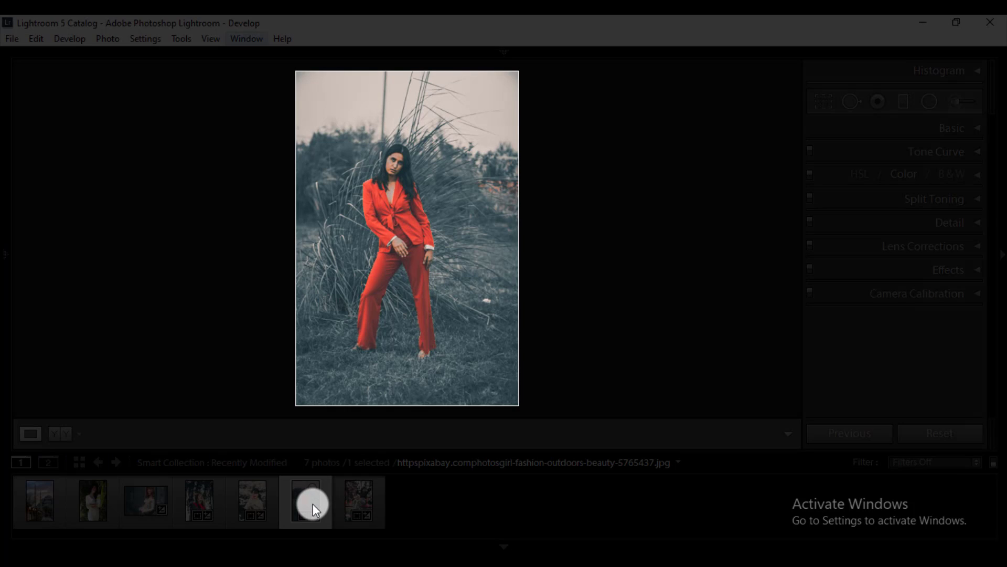
{"action": "key", "text": "l"}
{"action": "key", "text": "l"}
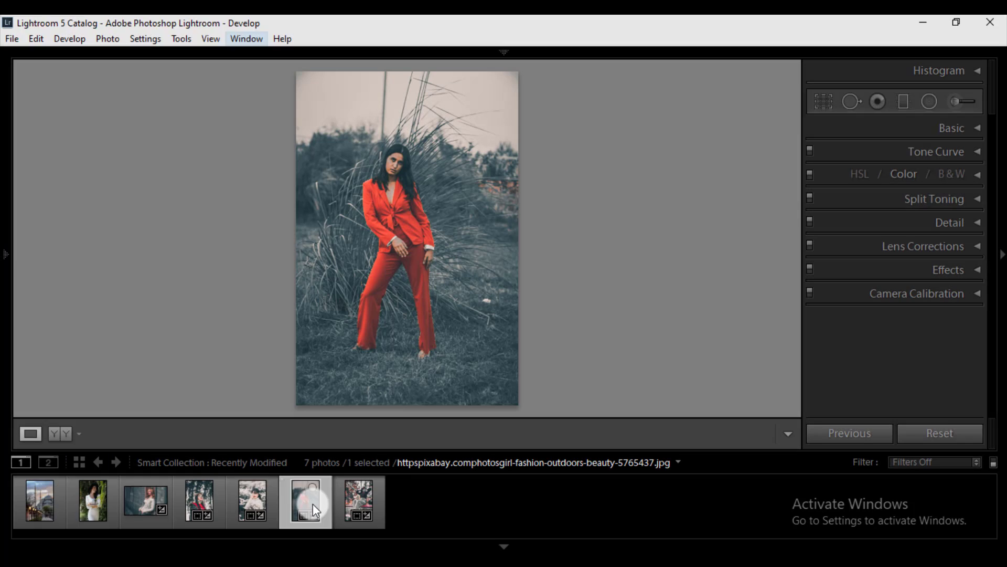
{"action": "left_click", "coordinate": [252, 499]}
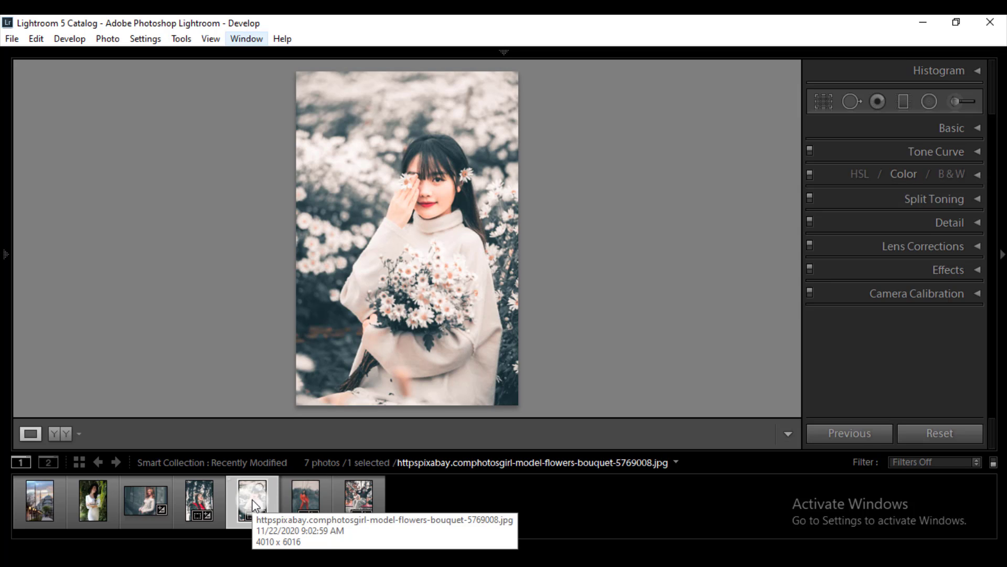
{"action": "left_click", "coordinate": [252, 499]}
{"action": "key", "text": "l"}
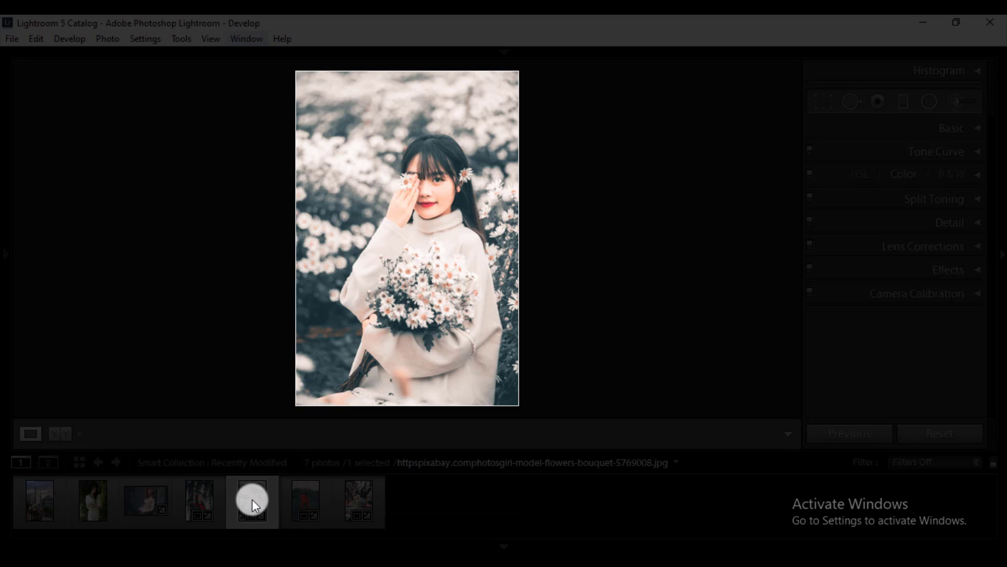
{"action": "key", "text": "l"}
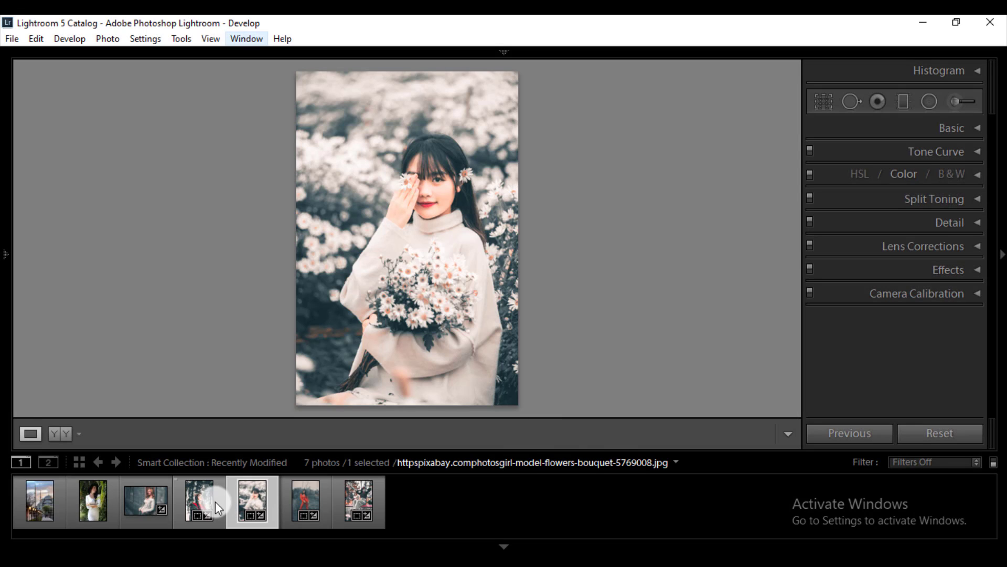
Step: Review the red spider shirt photo and the original red-haired portrait with the interface dimmed, and restore the normal brightness
{"action": "left_click", "coordinate": [200, 499]}
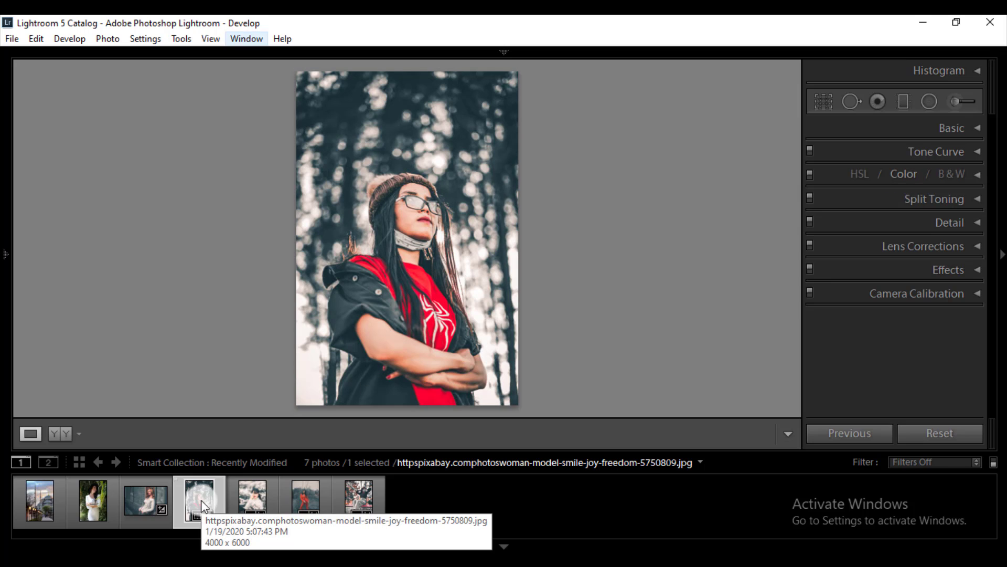
{"action": "key", "text": "l"}
{"action": "key", "text": "l"}
{"action": "key", "text": "l"}
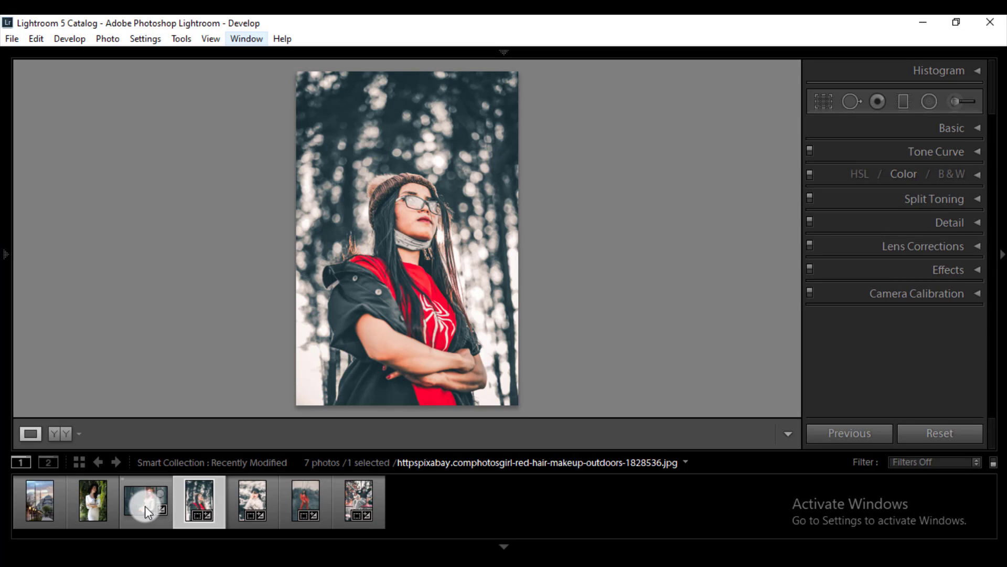
{"action": "left_click", "coordinate": [145, 506]}
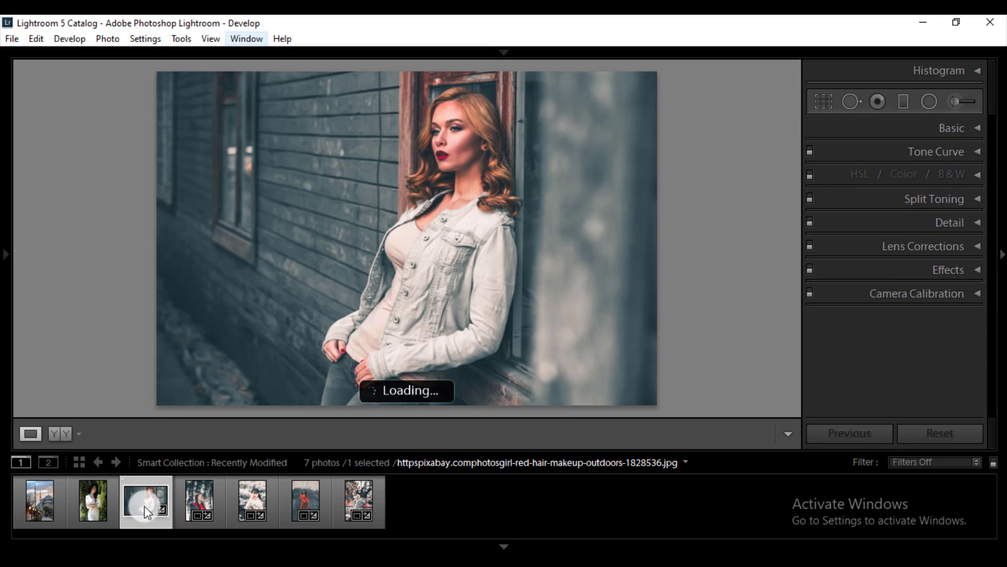
{"action": "key", "text": "l"}
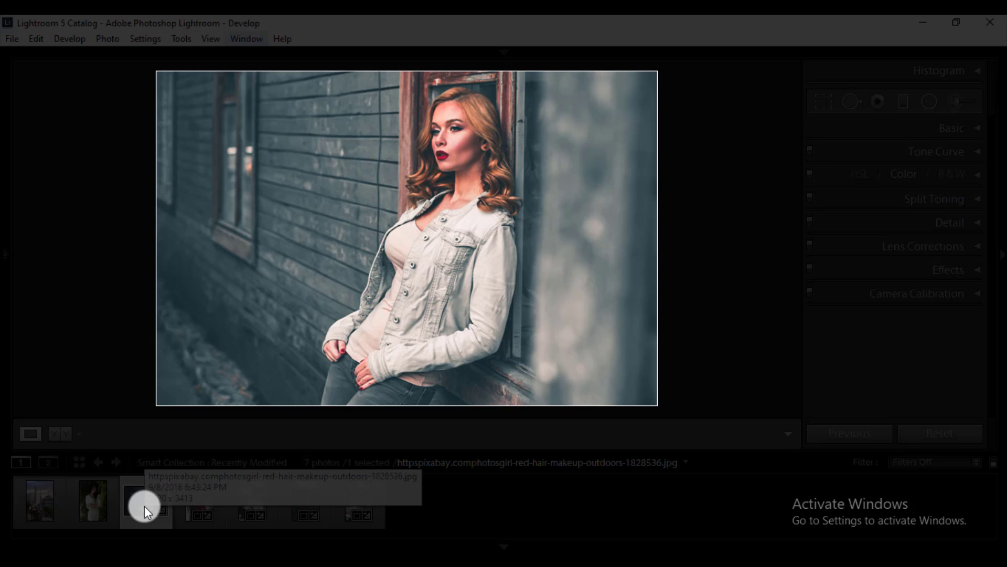
{"action": "key", "text": "l"}
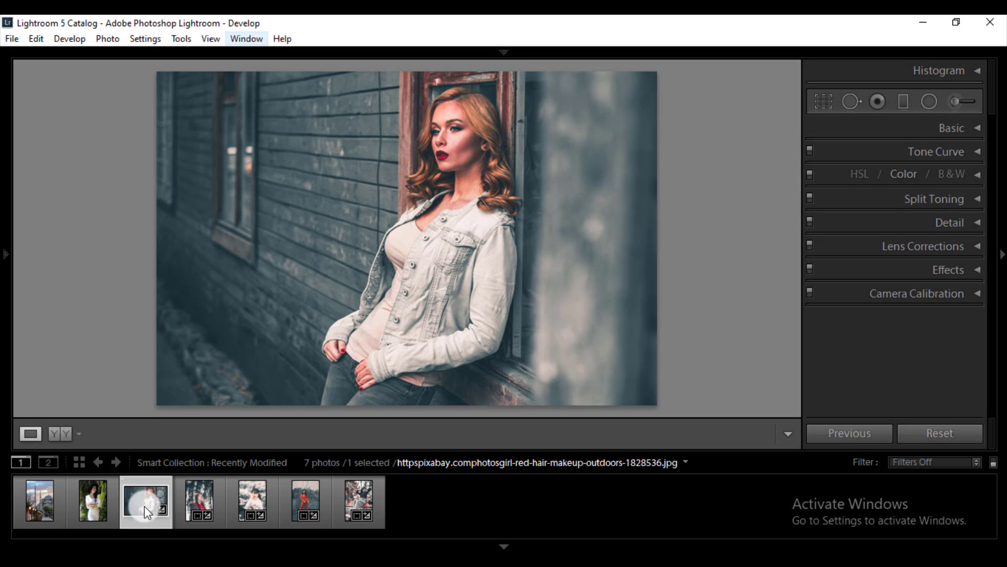